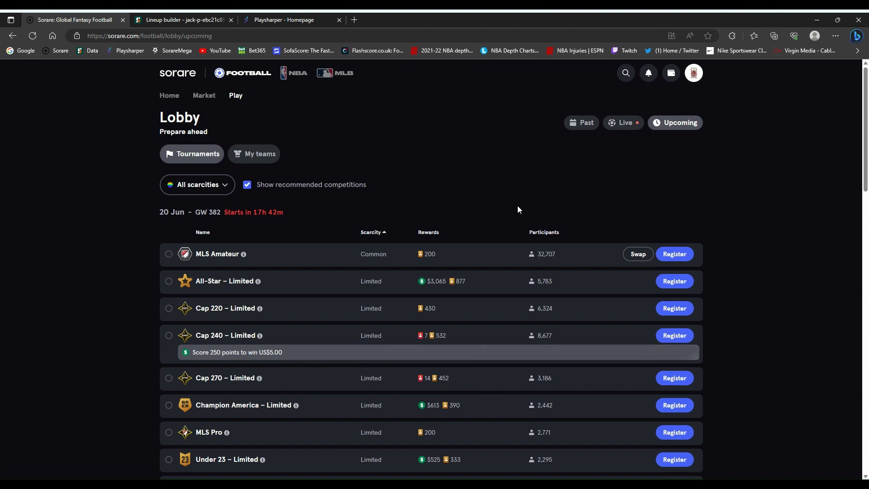
Load the All-Star – Rare Pro competition in the SorareData lineup builder and bring up the filters panel
click(203, 18)
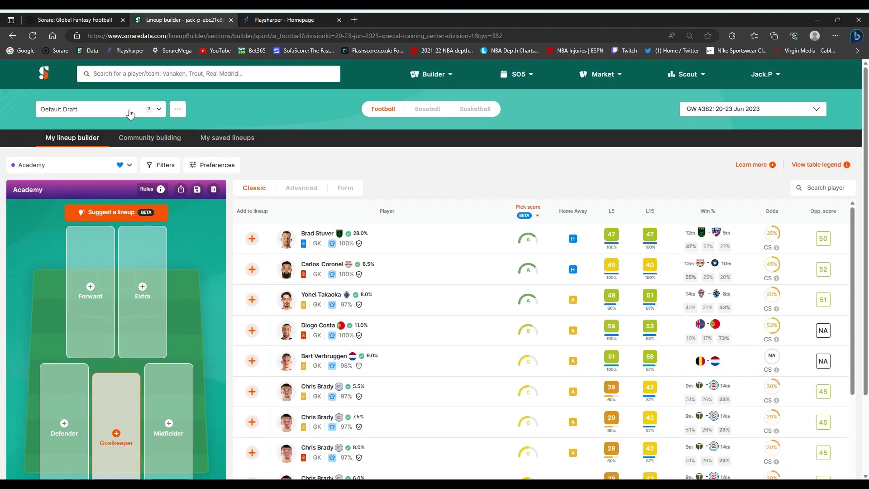
click(93, 166)
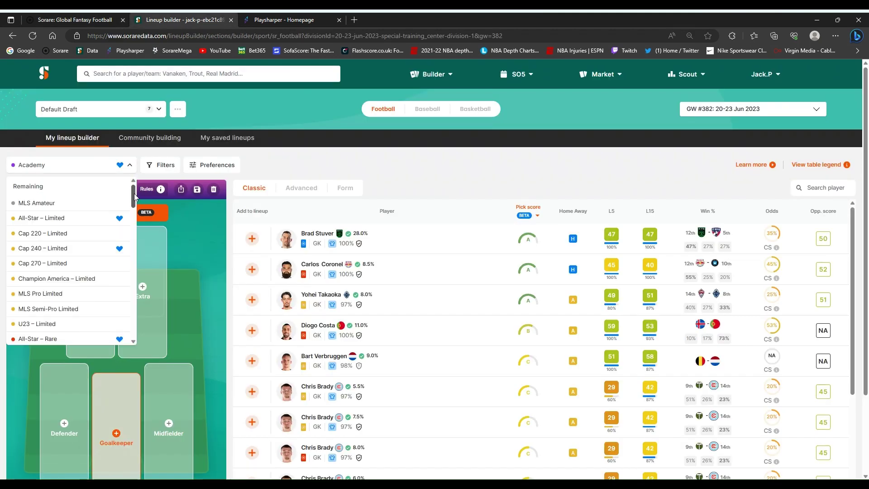
scroll(134, 195, down, 3)
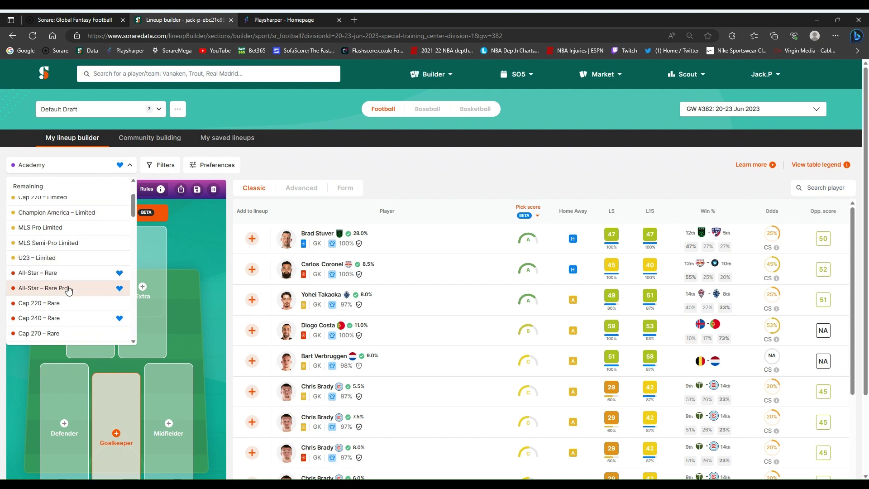
click(68, 289)
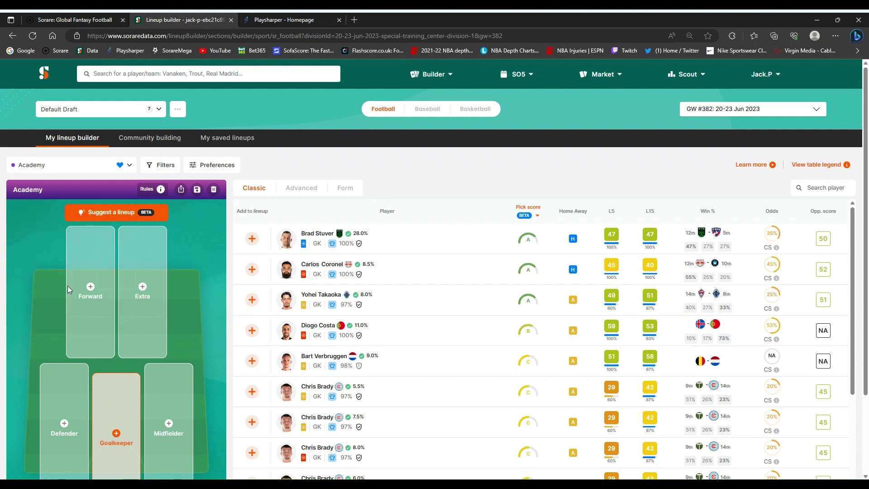
click(155, 166)
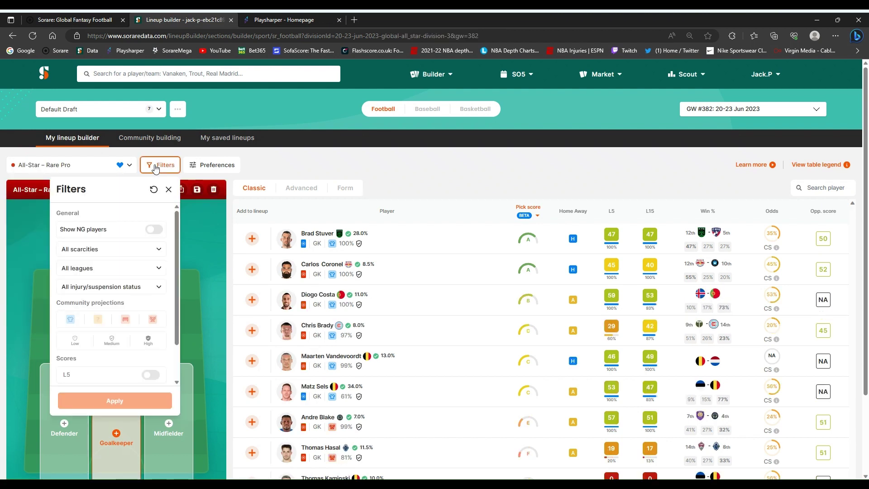
Apply the likely-starter community projection filter and close the filters panel
click(70, 319)
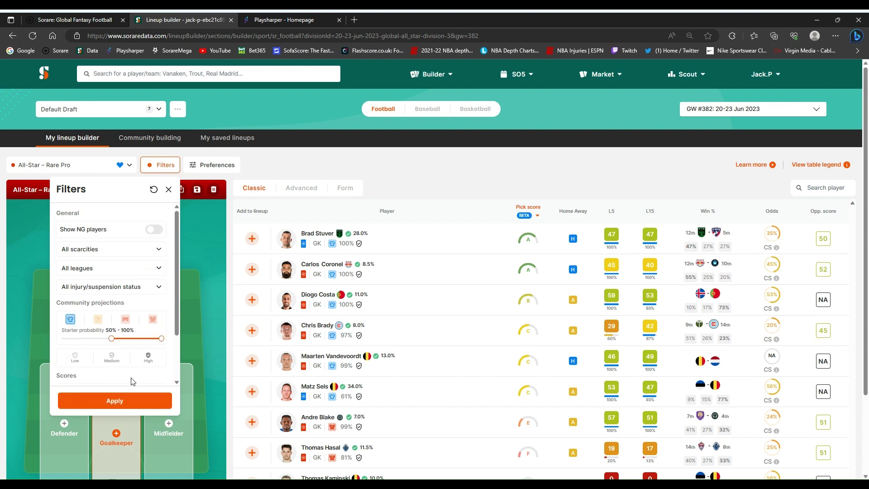
click(116, 400)
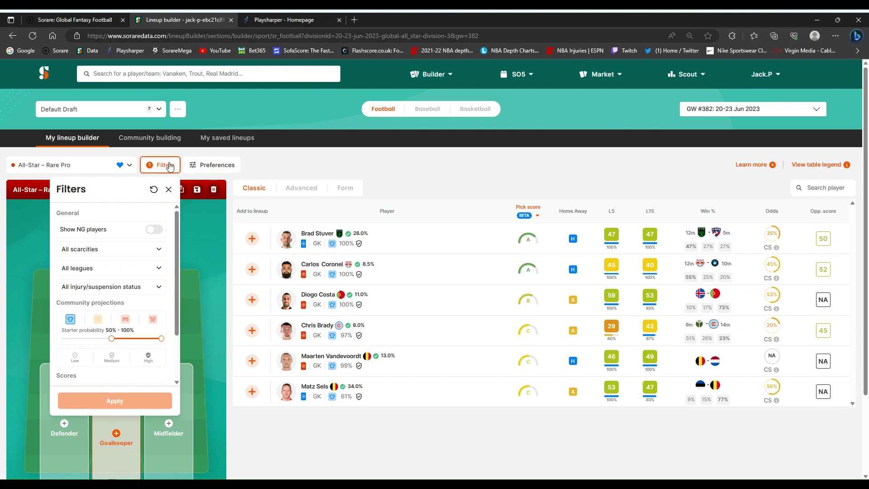
click(157, 165)
Browse the projected defenders, midfielders and forwards in turn
scroll(867, 219, down, 1)
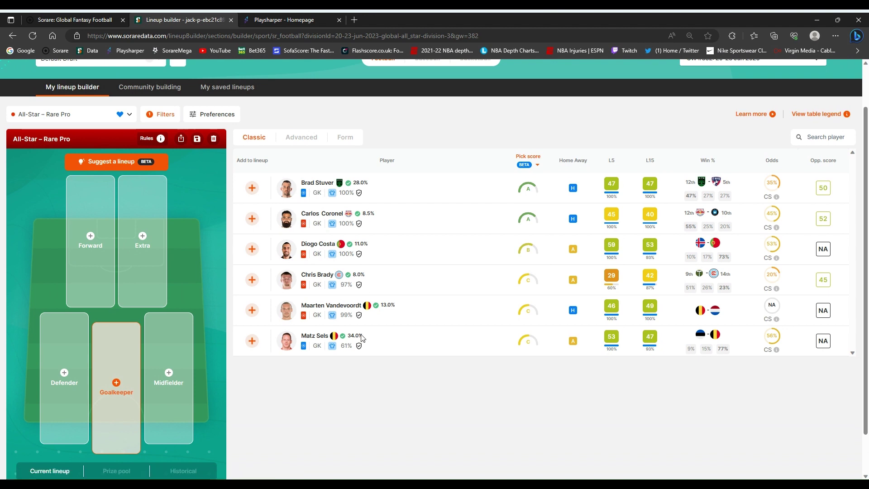
mouse_move(333, 349)
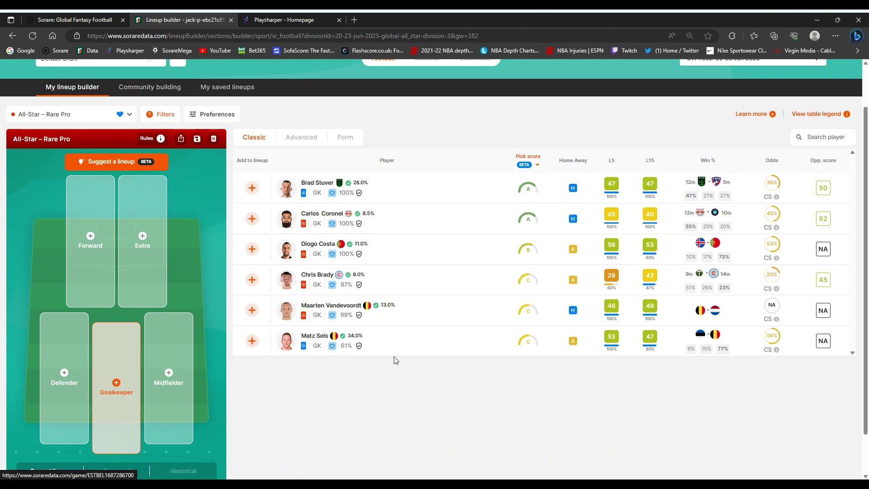
click(65, 377)
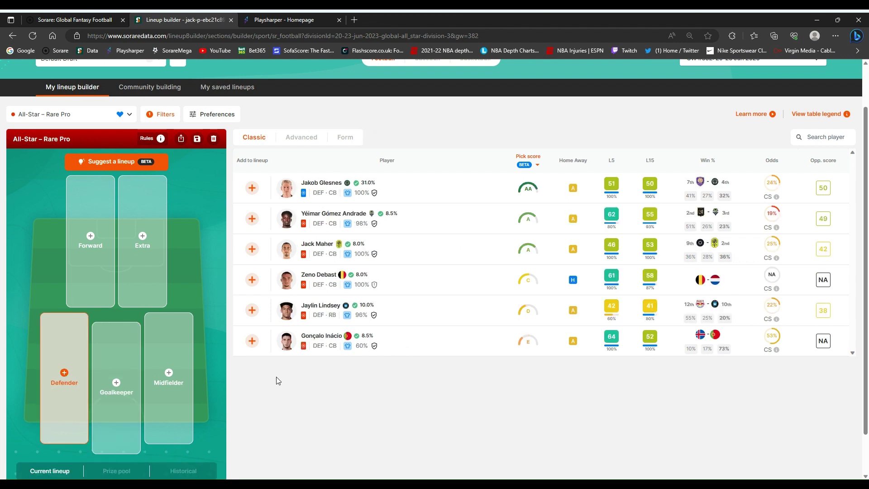
click(183, 363)
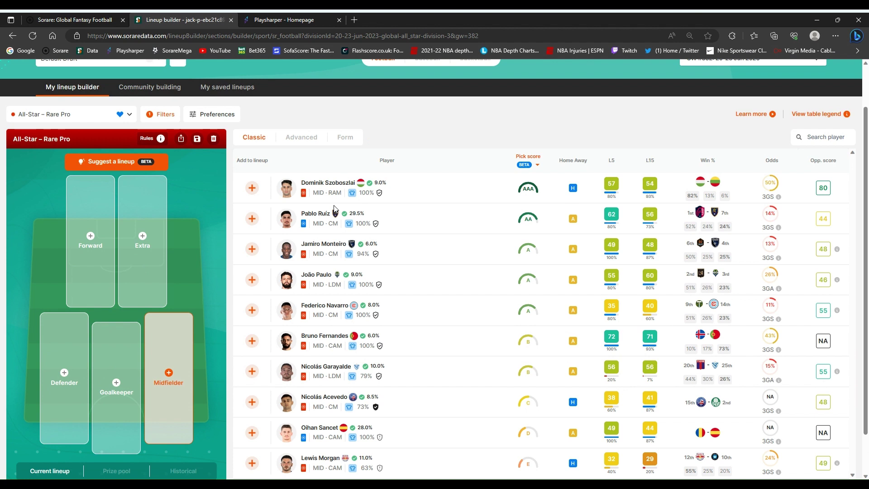
click(100, 209)
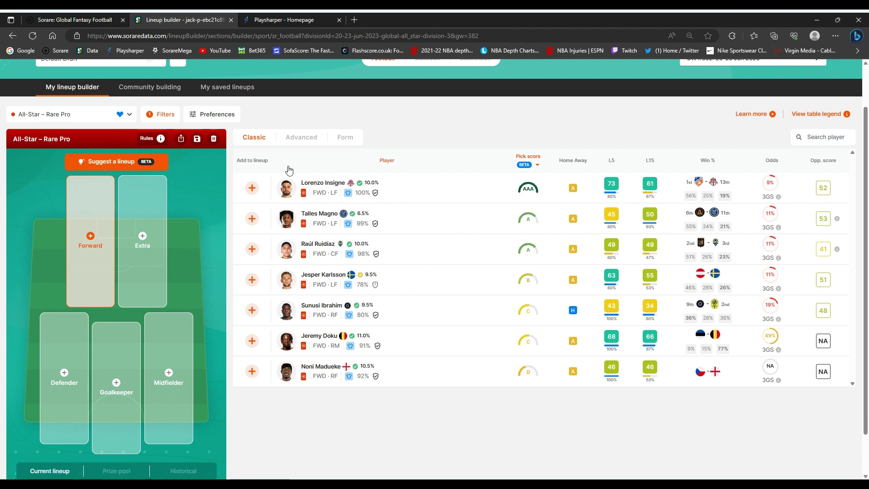
Open PlaySharper's Estonia vs Belgium prediction under International > UEFA European Championship Qualifiers
click(292, 18)
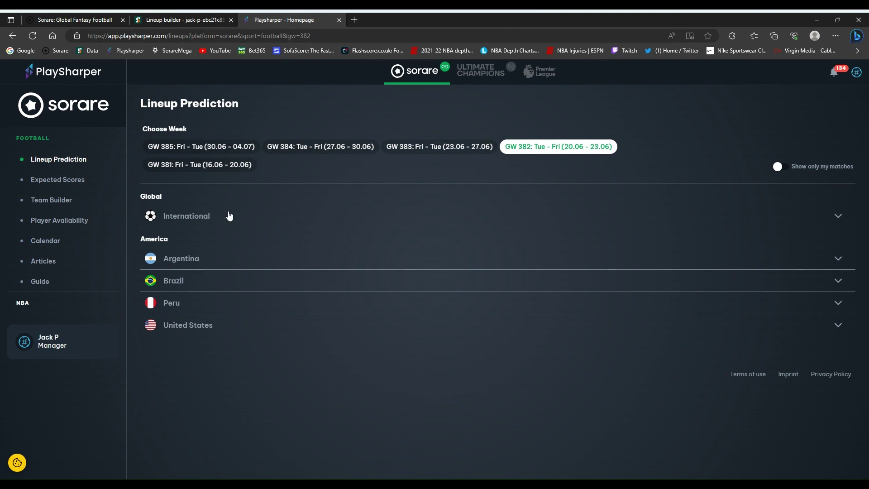
click(187, 218)
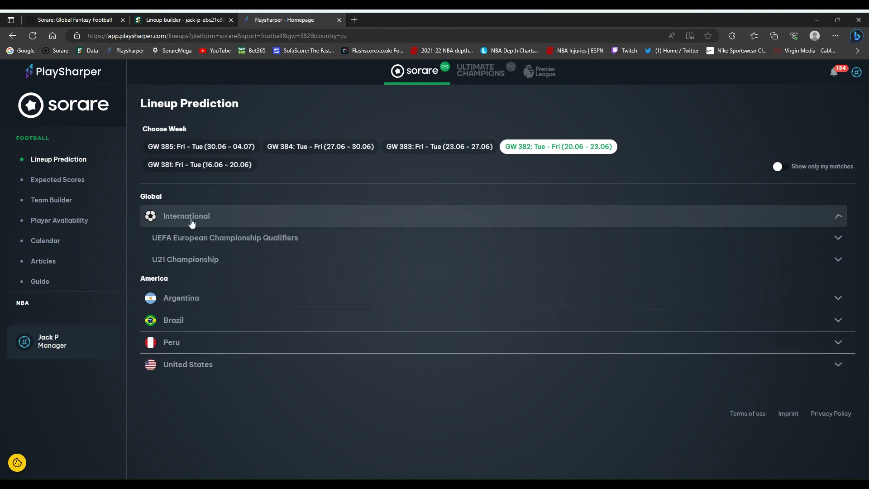
click(231, 239)
click(329, 320)
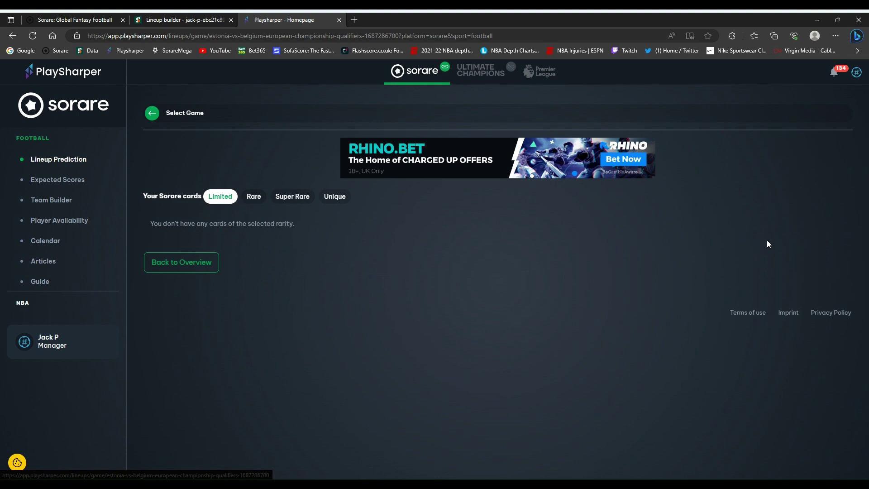
Scroll through Belgium's projected starting eleven, the match odds and the expert comments
scroll(767, 240, down, 8)
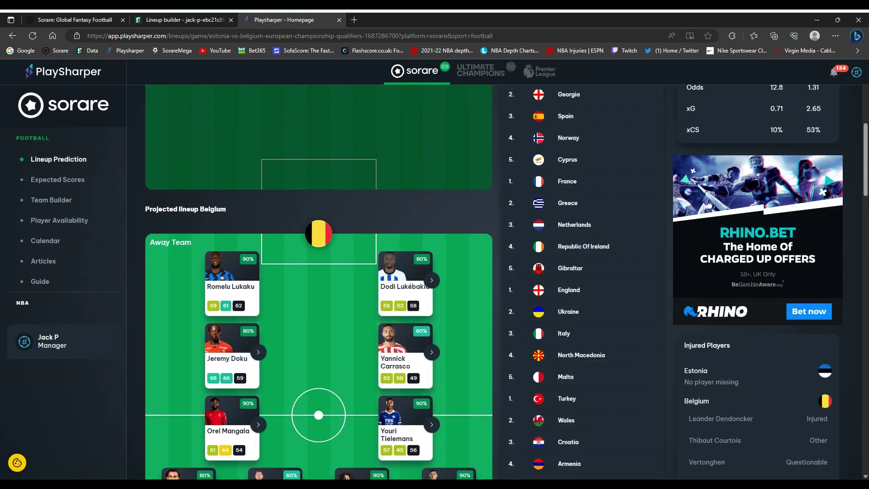
scroll(507, 281, down, 5)
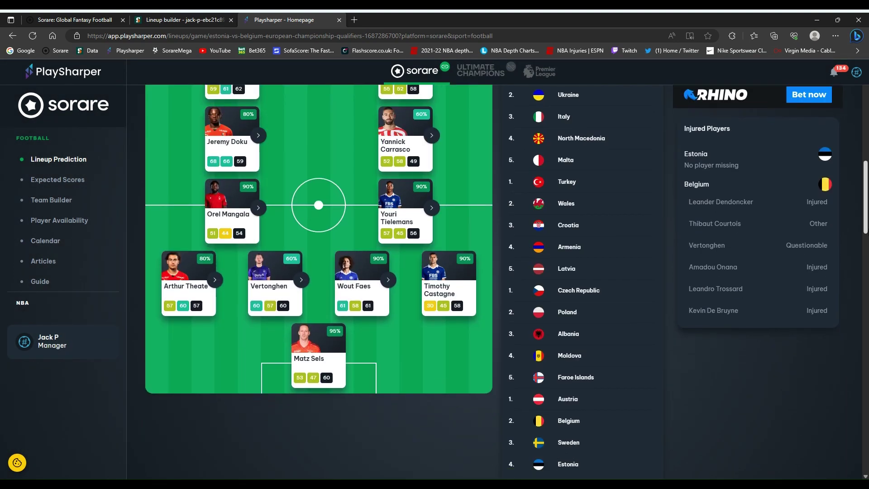
scroll(492, 282, down, 15)
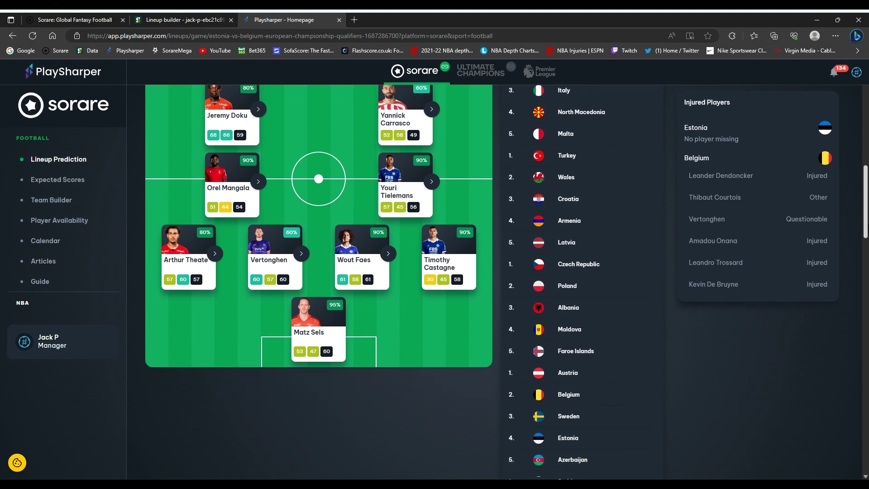
scroll(359, 349, down, 6)
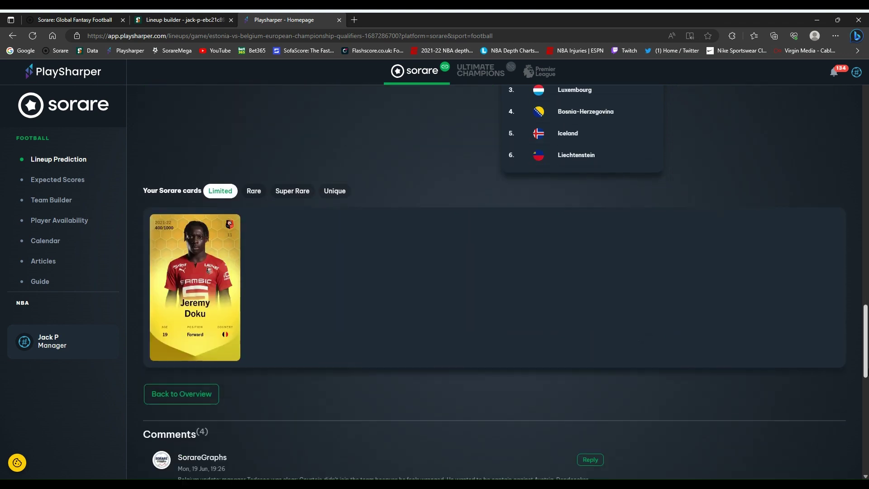
scroll(866, 362, down, 5)
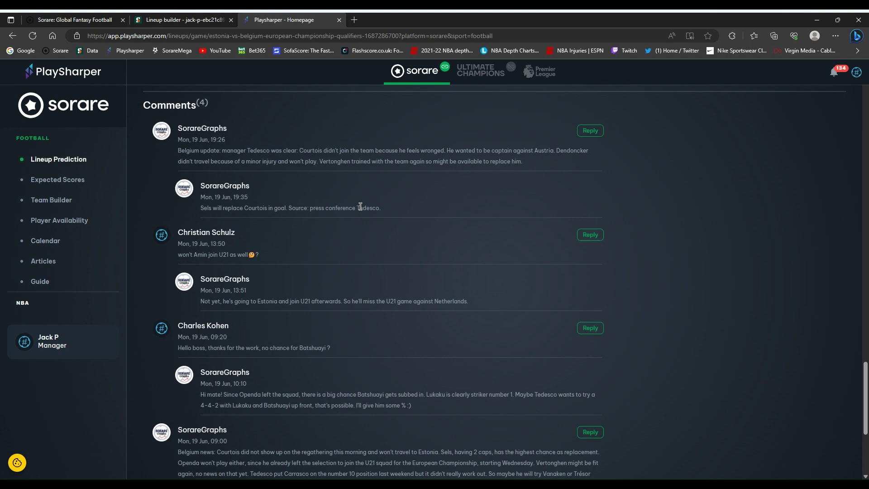
scroll(625, 184, up, 20)
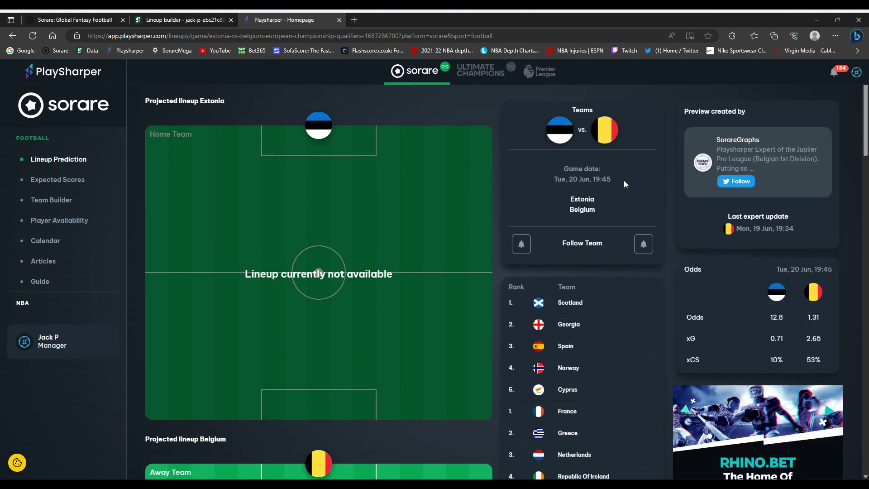
Add Matz Sels in goal, Bruno Fernandes in midfield and Lorenzo Insigne up front
click(203, 18)
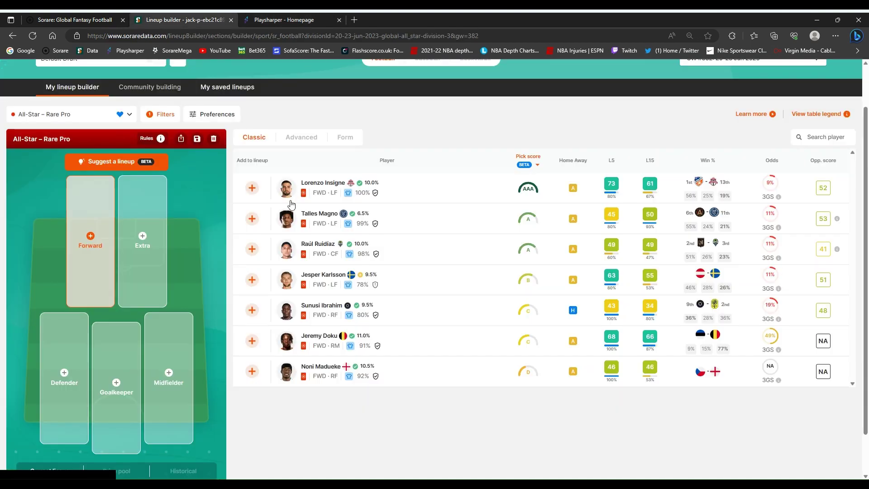
click(118, 370)
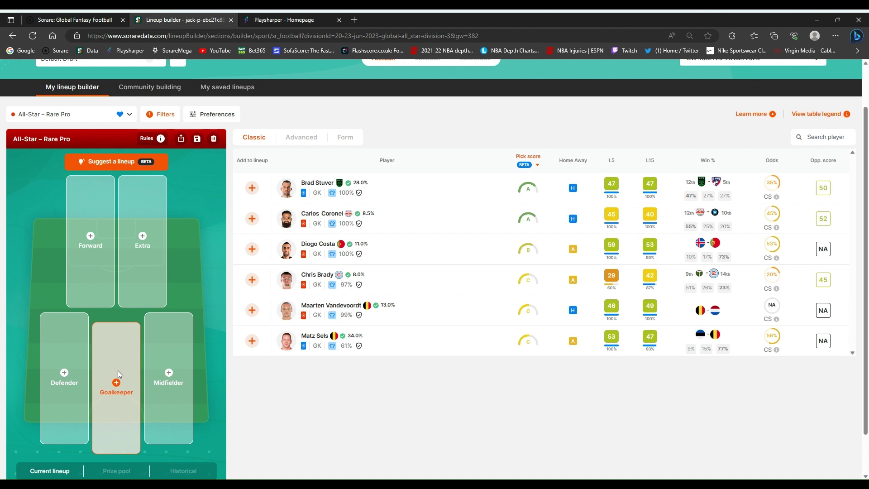
click(256, 343)
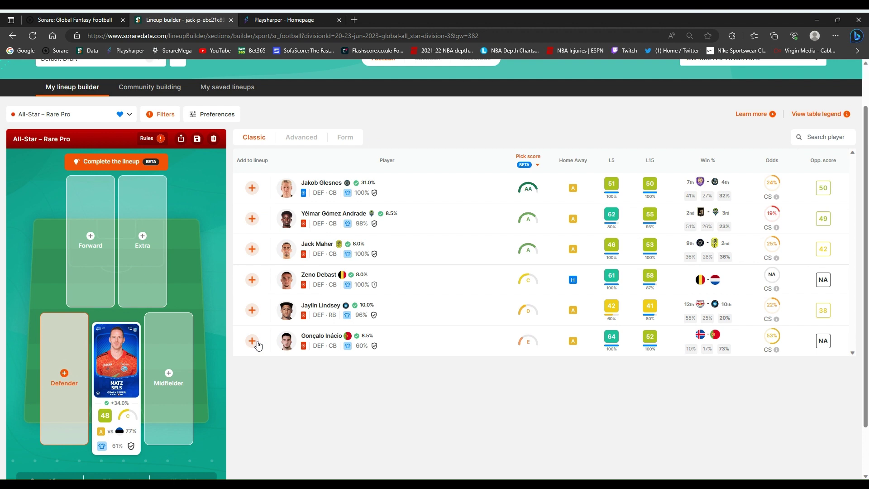
click(177, 359)
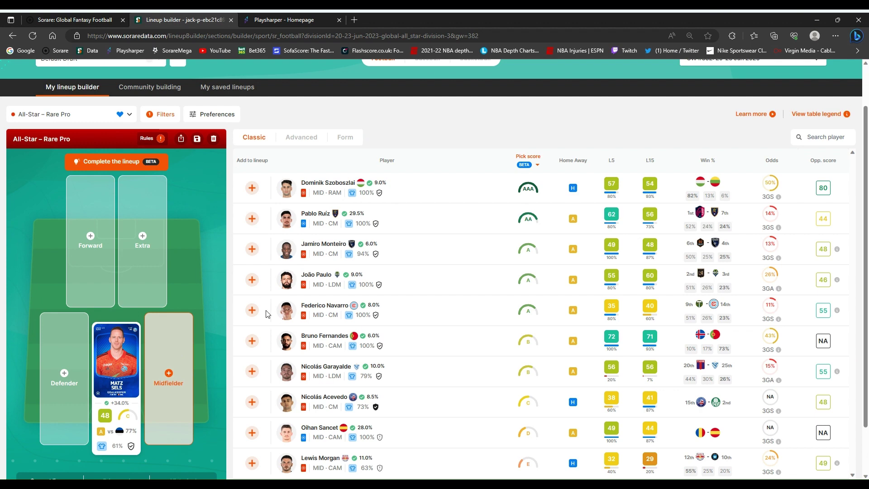
click(252, 341)
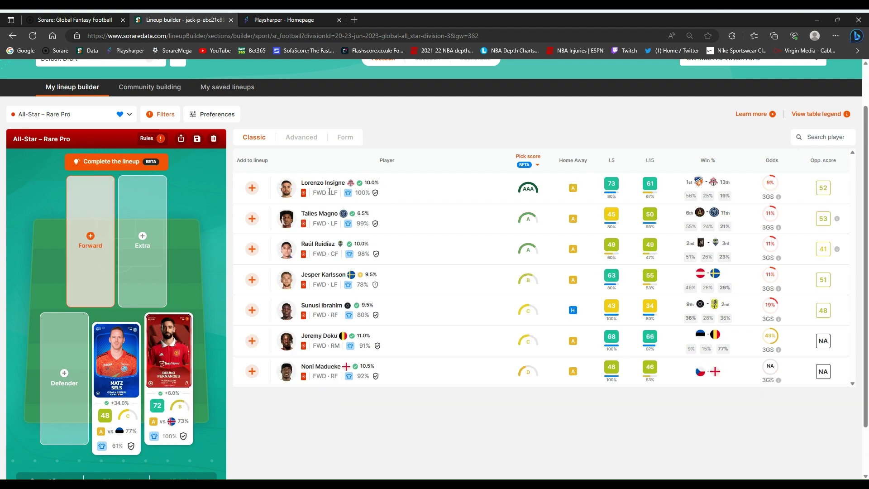
click(252, 188)
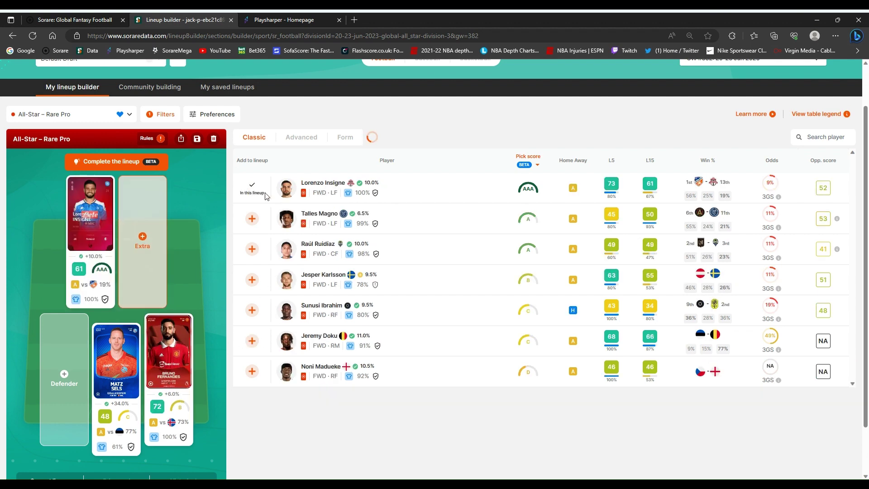
click(52, 368)
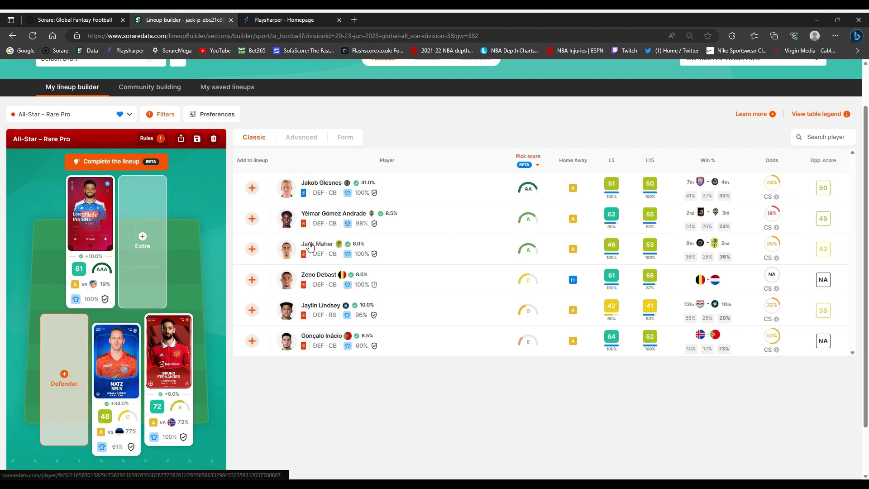
Filter to Super rare cards and add Jakob Glesnes as the defender
click(163, 114)
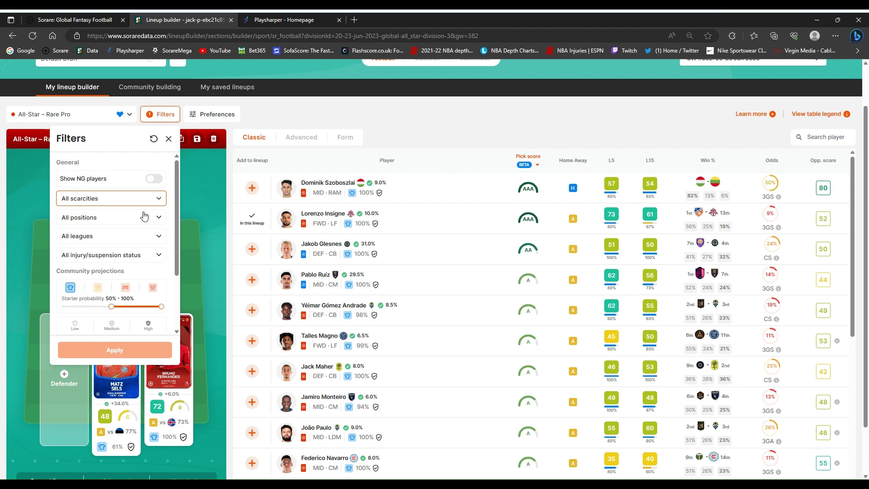
click(111, 199)
click(93, 243)
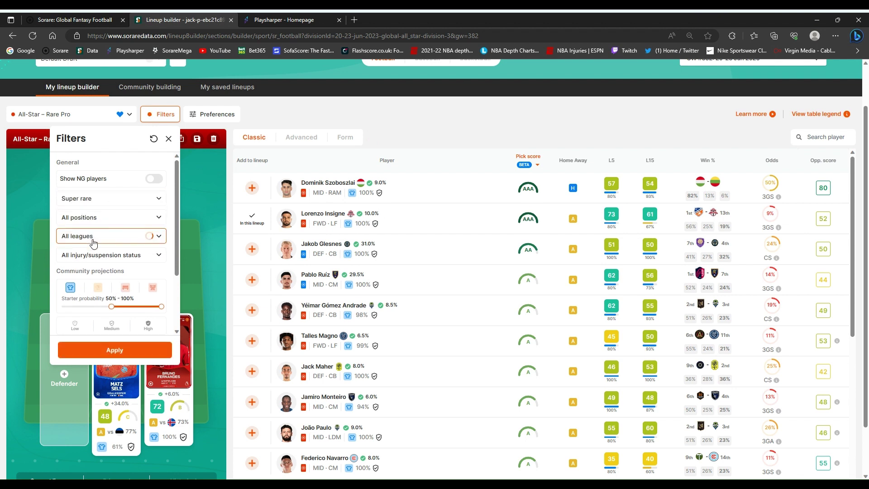
click(115, 349)
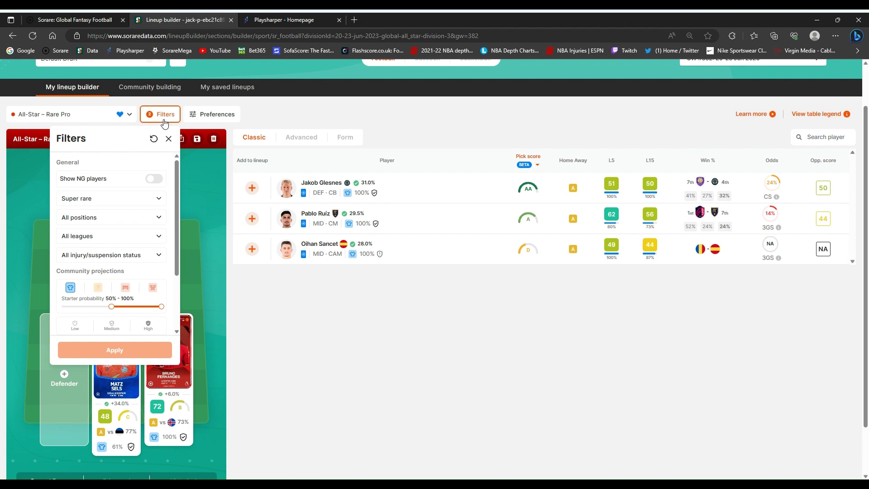
click(162, 114)
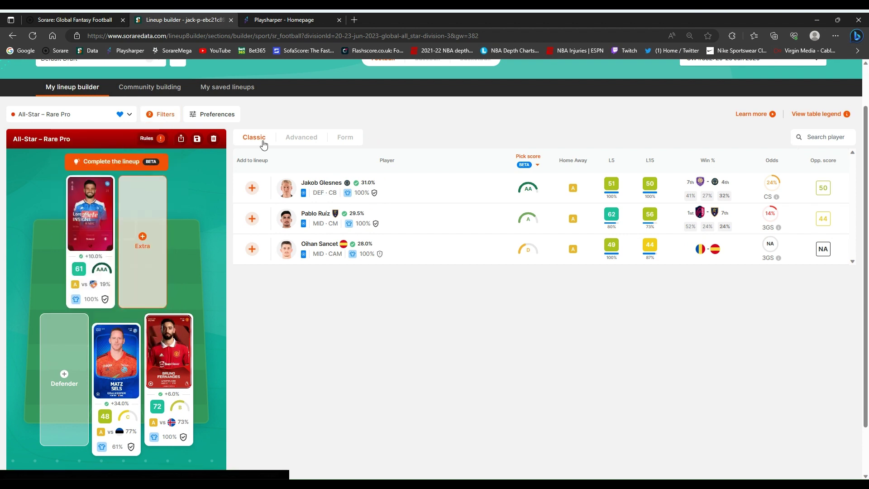
mouse_move(701, 213)
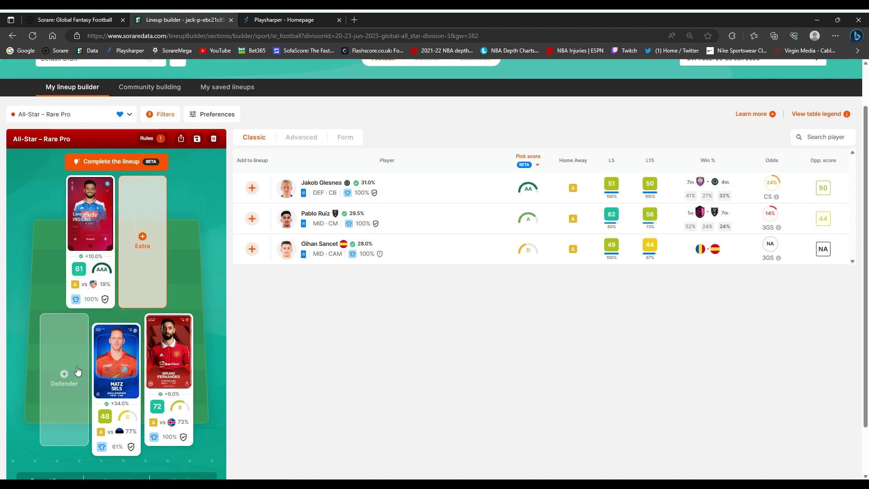
click(64, 375)
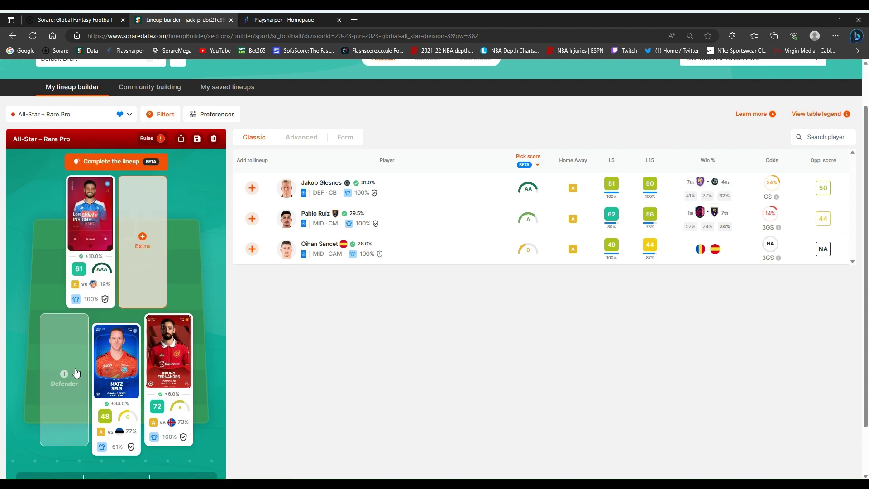
click(252, 188)
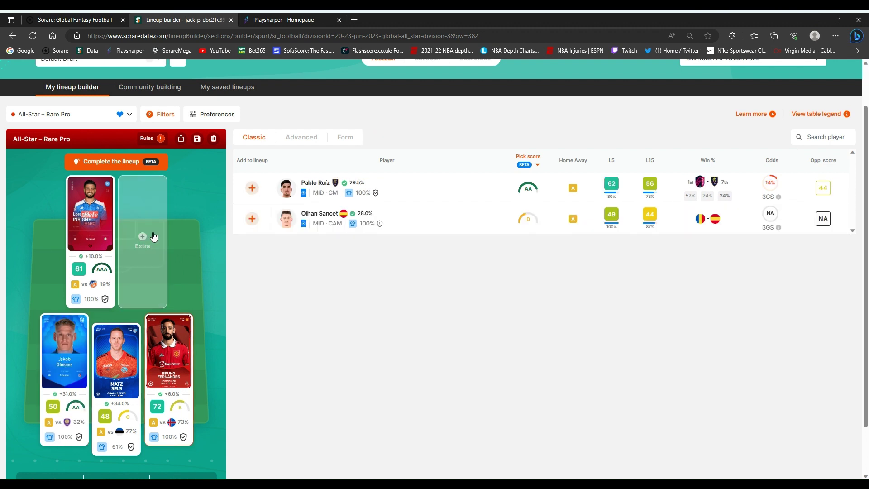
Filter back to Rare cards, add Dominik Szoboszlai as the extra player, and save the lineup
click(170, 119)
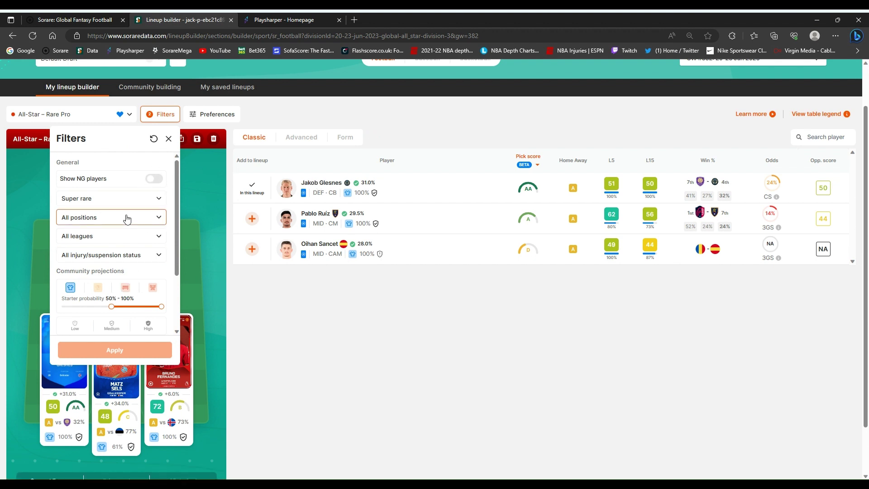
click(127, 199)
click(92, 229)
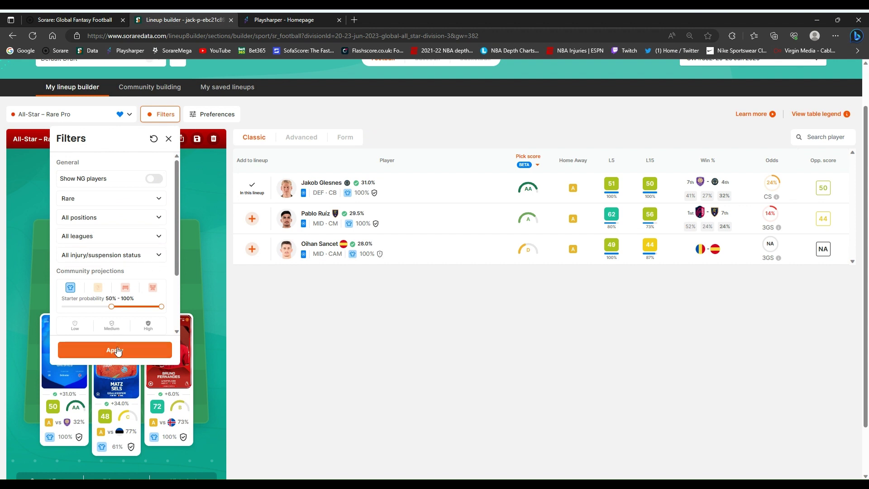
click(147, 349)
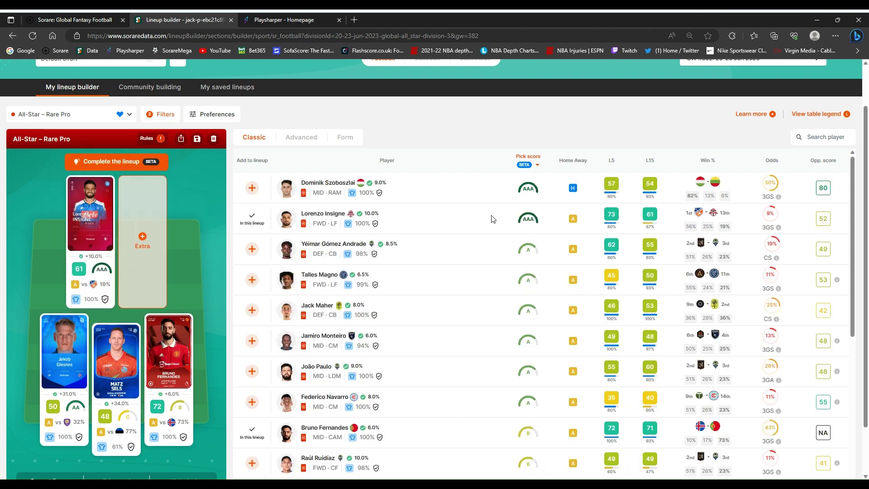
mouse_move(527, 195)
click(252, 188)
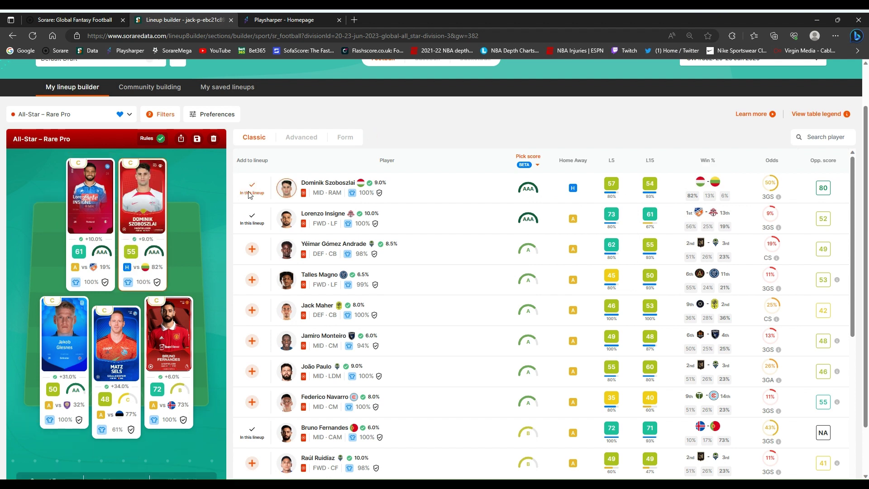
click(197, 139)
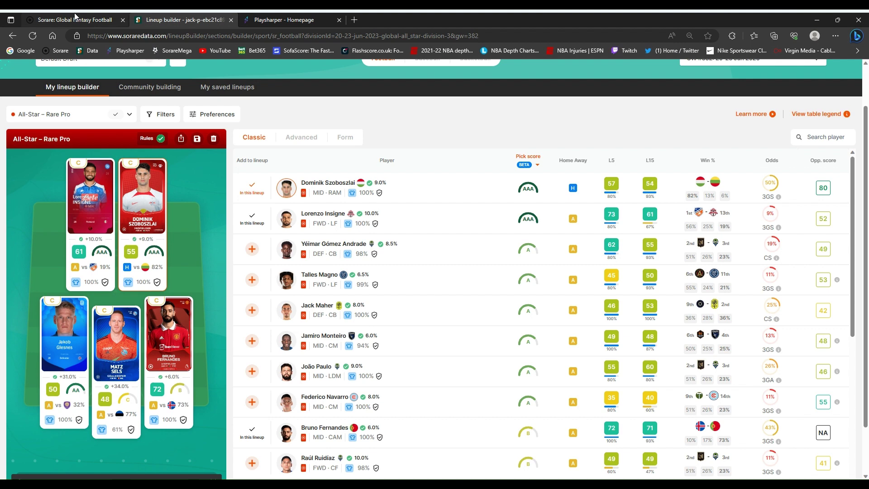
Review the GW 382 Rare competitions in Sorare's Upcoming lobby, then return to PlaySharper's Estonia vs Belgium page
click(72, 20)
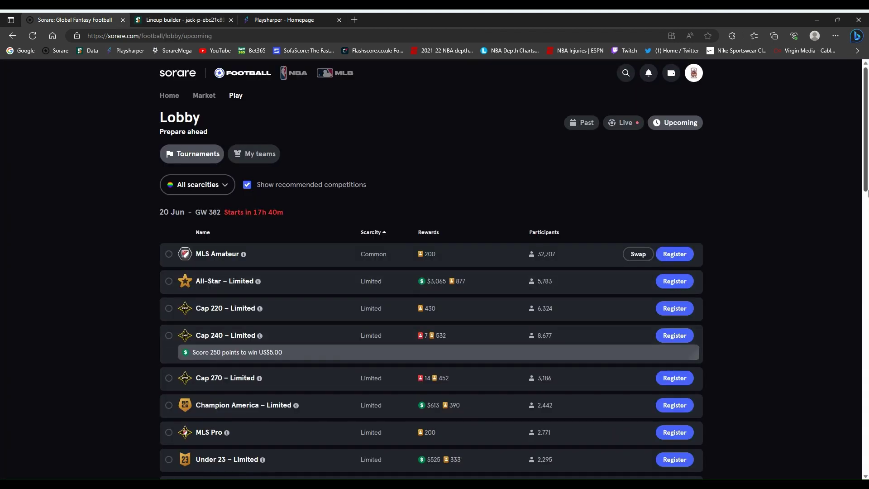
drag(867, 192, 867, 243)
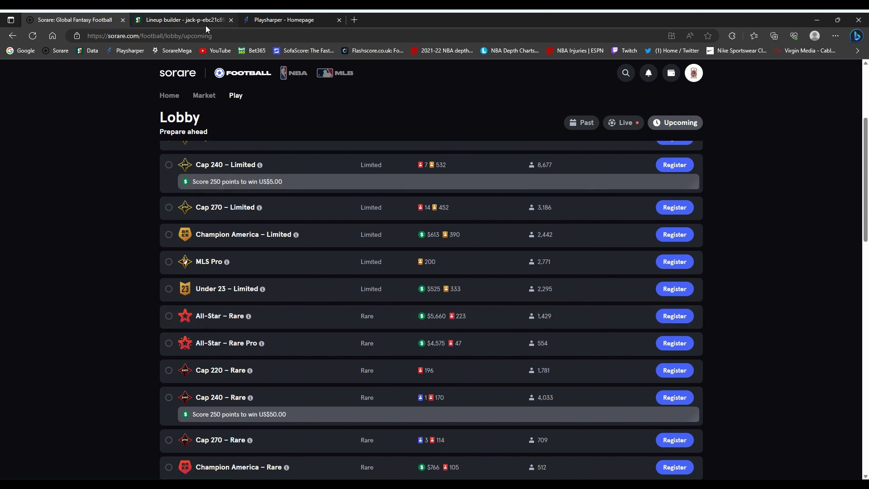
click(282, 18)
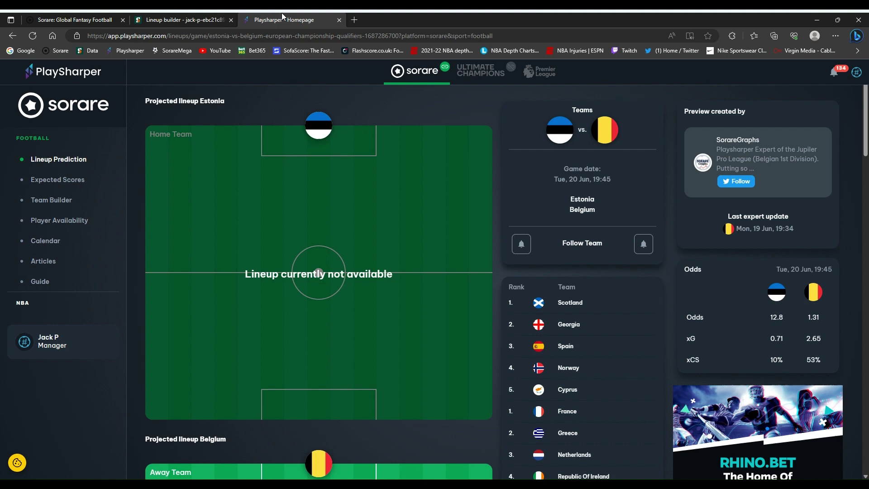
Show the remaining divisions in the SorareData lineup builder's division list
click(199, 20)
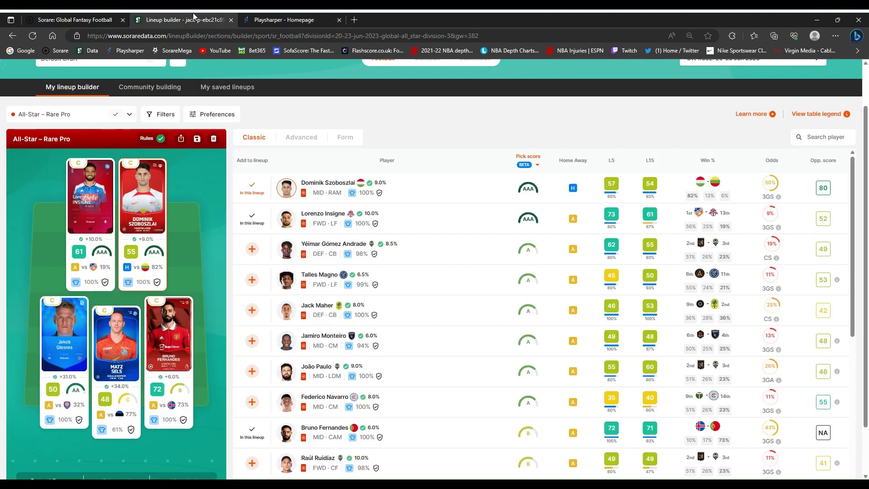
click(72, 116)
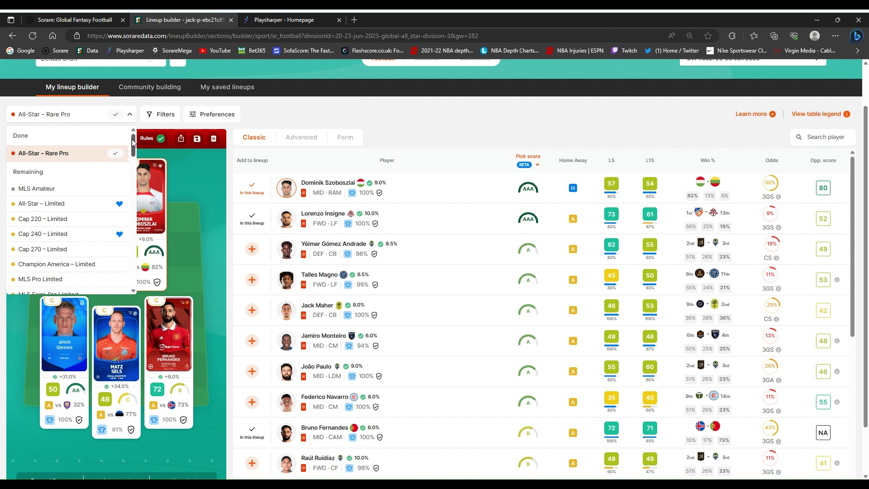
drag(133, 143, 135, 161)
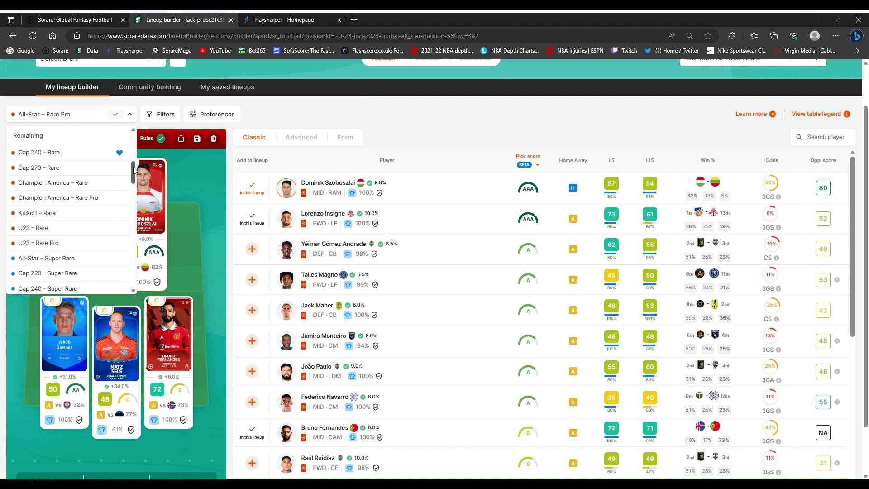
Check the All-Star – Rare Pro prize pool (up to $1,000), then scroll the lobby toward Under 23 Rare
click(69, 18)
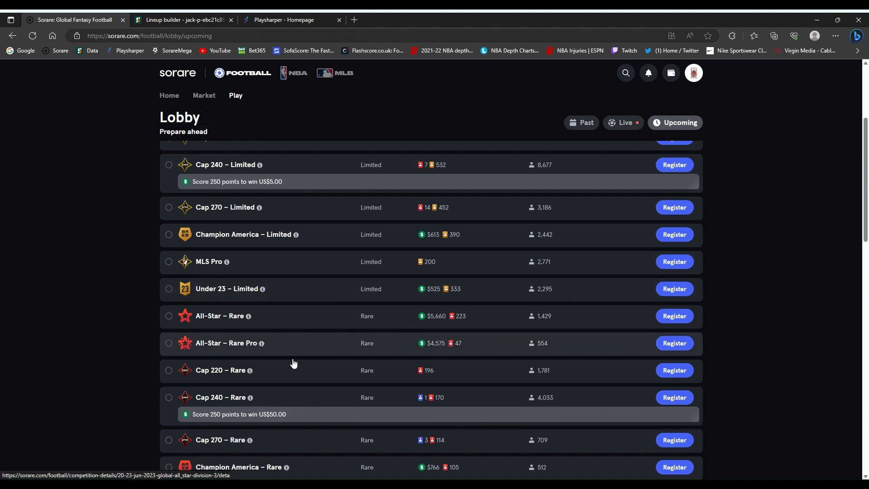
click(448, 347)
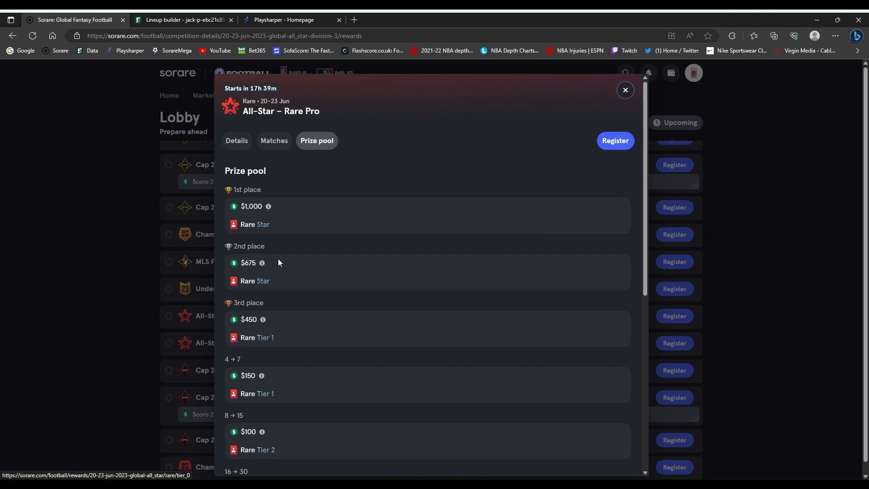
click(625, 92)
scroll(866, 199, down, 4)
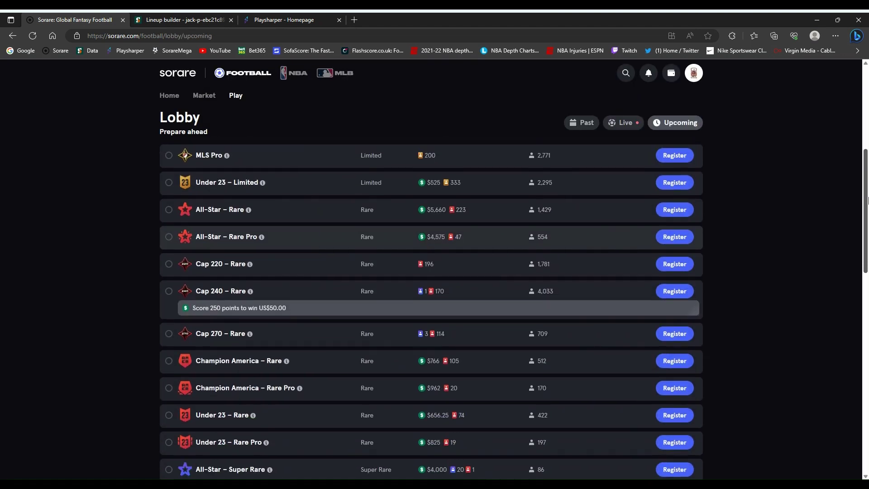
scroll(867, 199, down, 2)
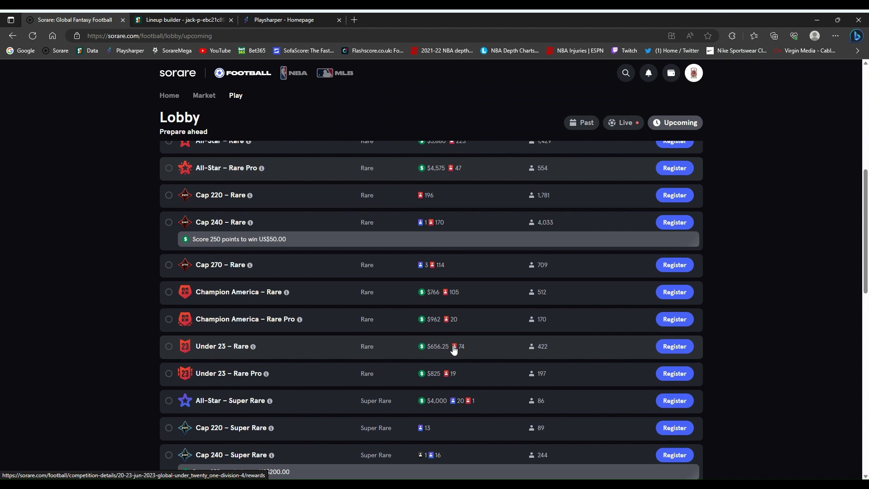
Select the U23 – Rare Pro division in SorareData and put Diogo Costa in goal
click(190, 20)
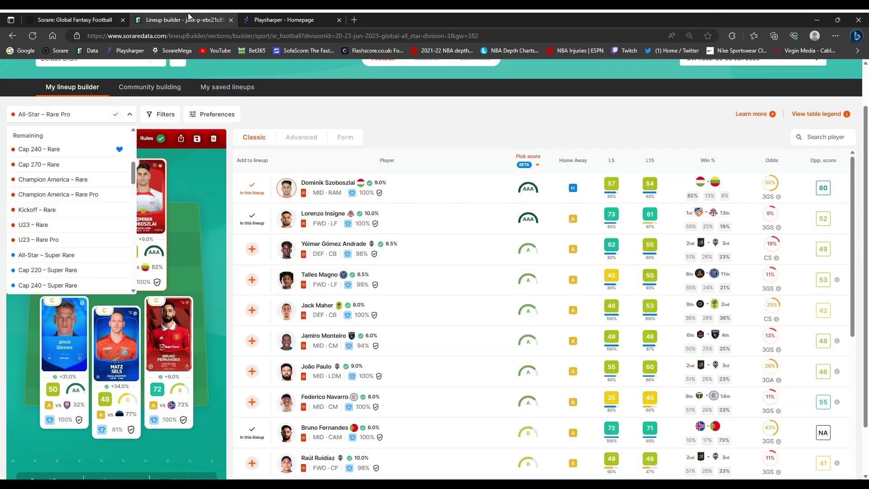
scroll(134, 161, up, 3)
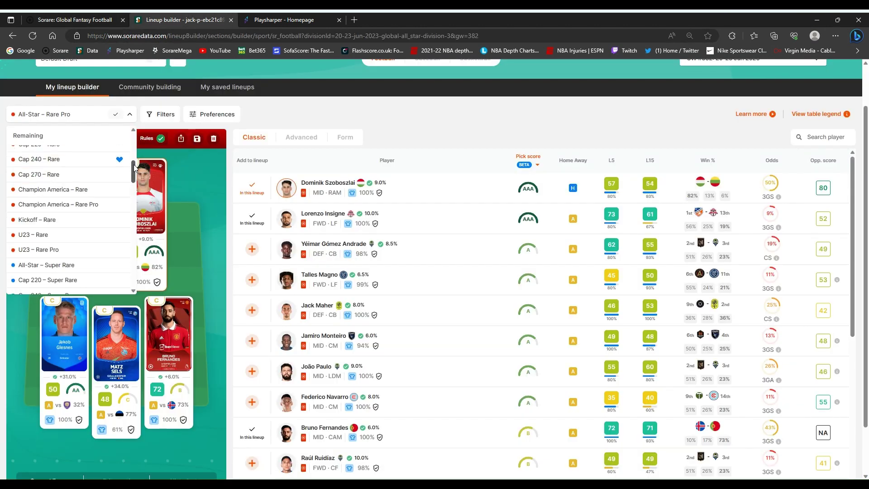
drag(134, 161, 128, 205)
scroll(129, 205, up, 3)
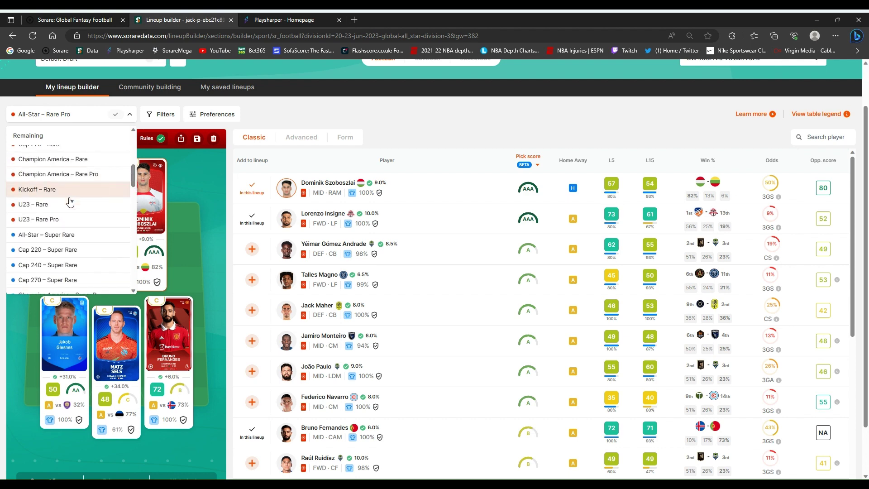
click(54, 221)
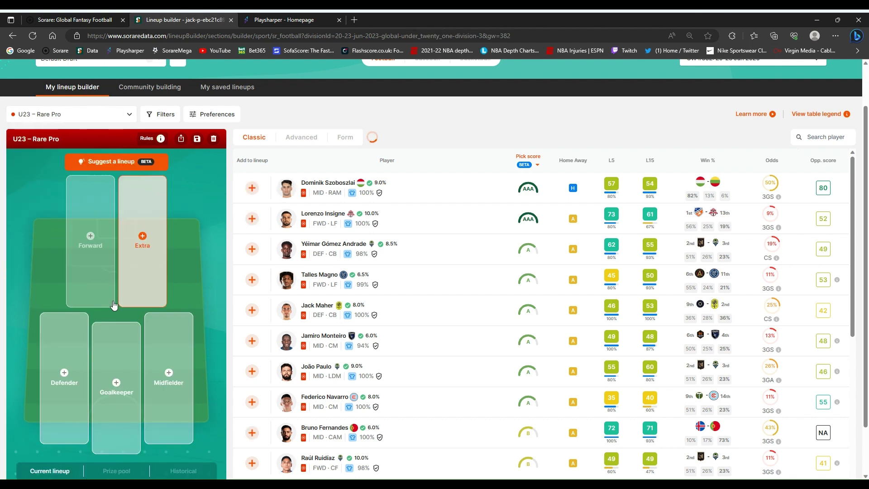
click(114, 345)
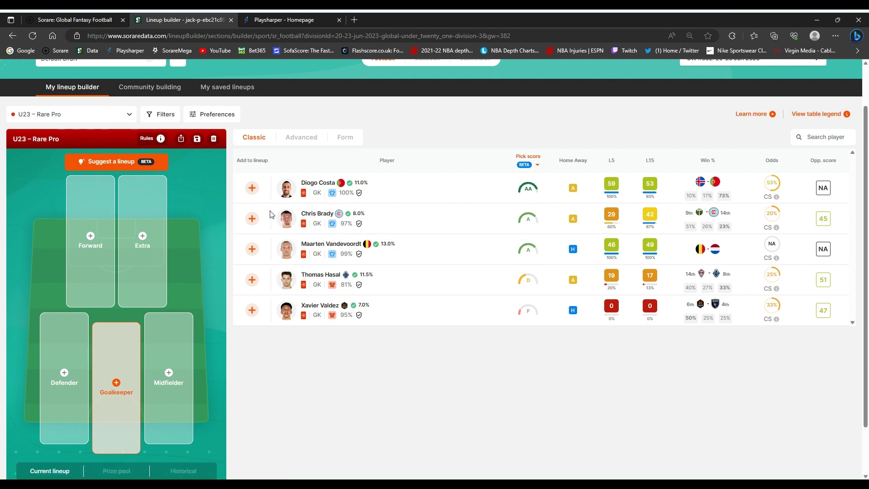
click(68, 345)
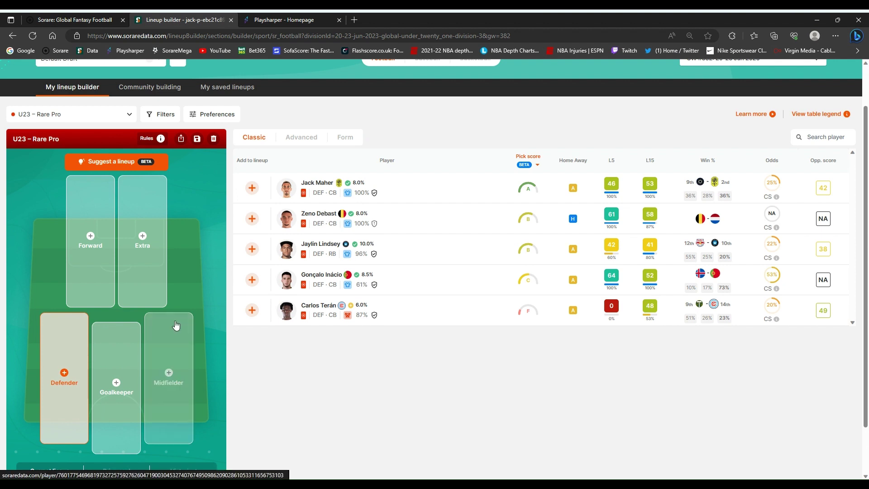
click(107, 359)
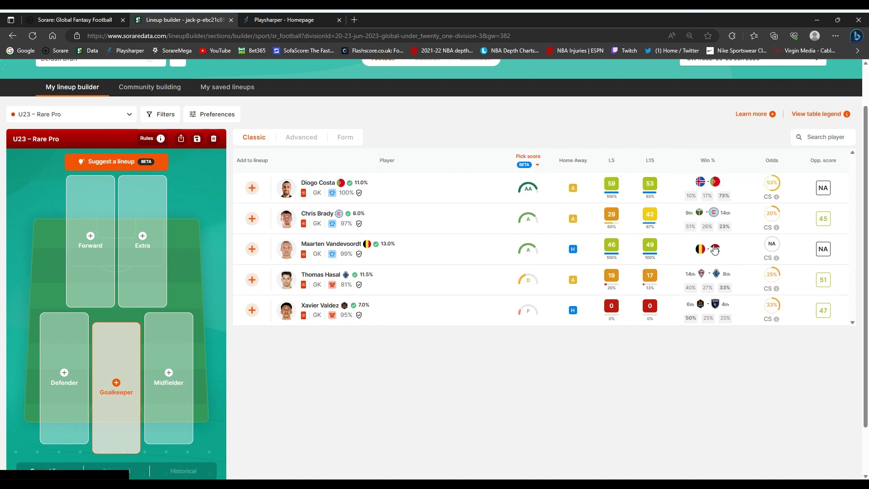
mouse_move(711, 254)
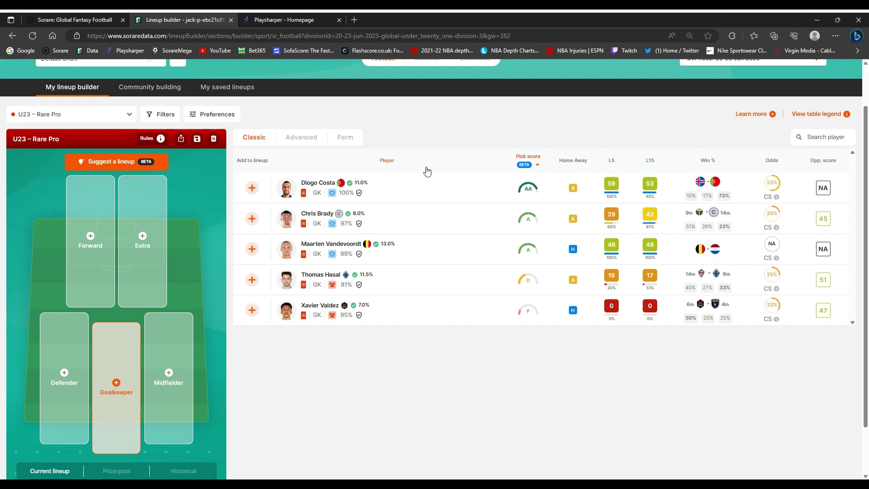
click(252, 187)
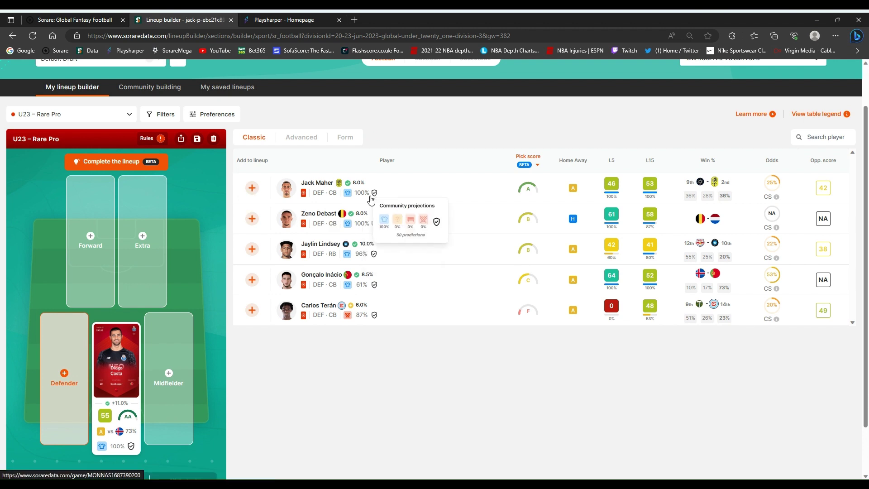
Switch the lineup builder's division from U23 – Rare Pro to All-Star – Rare
click(113, 115)
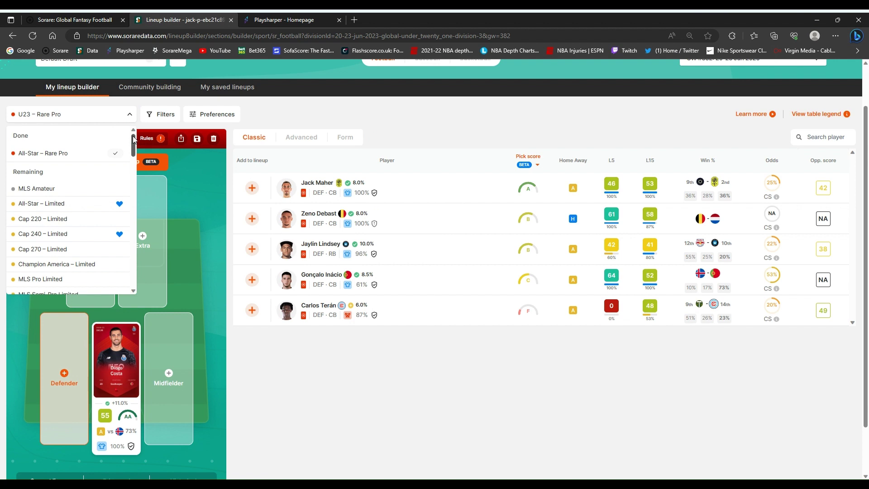
scroll(133, 137, down, 1)
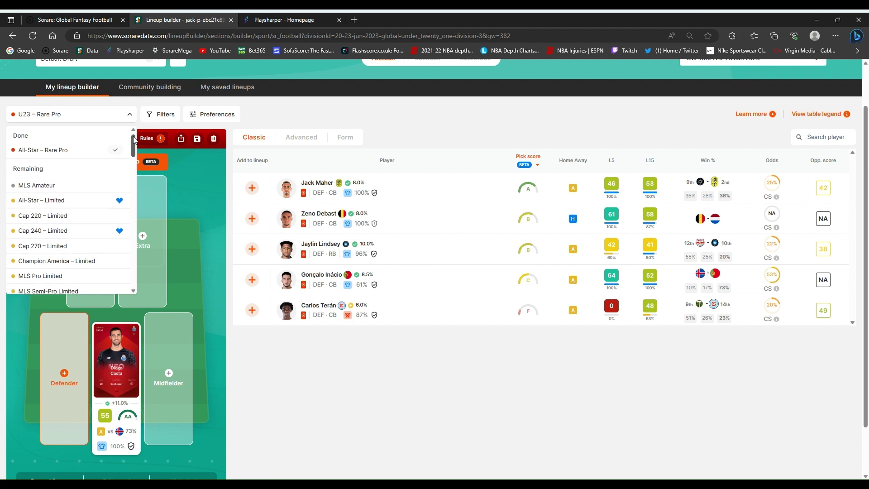
click(114, 362)
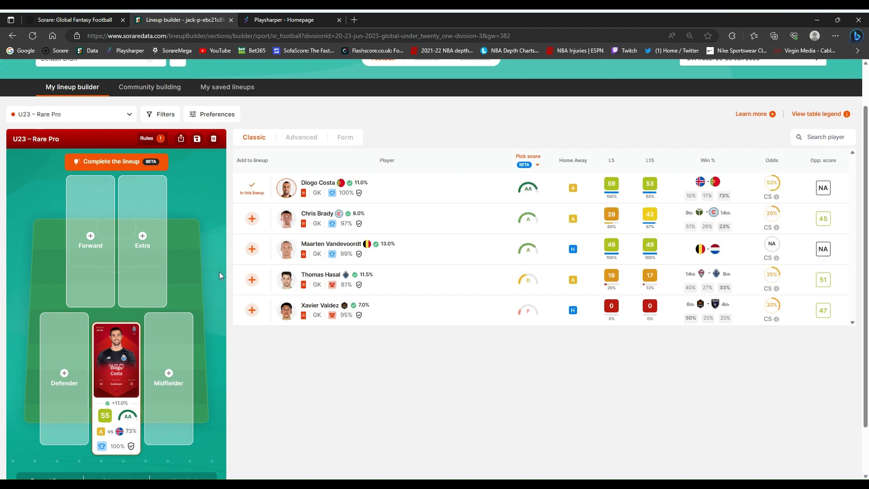
click(84, 120)
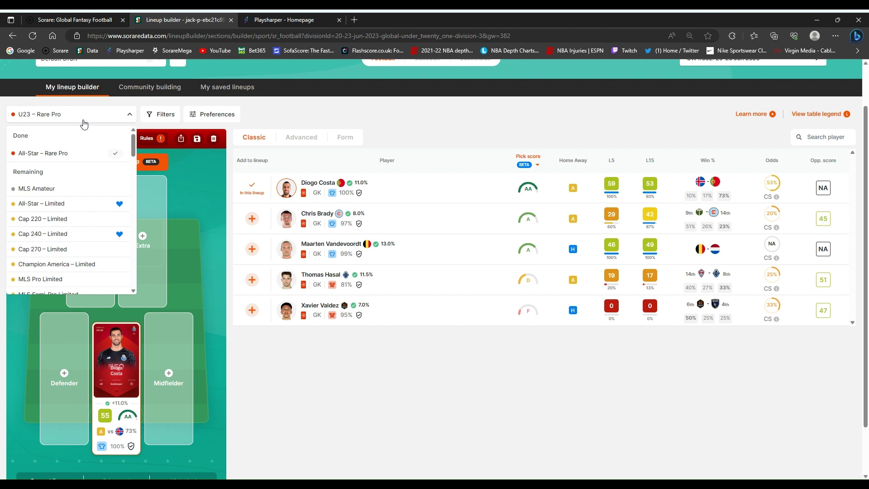
drag(134, 144, 133, 157)
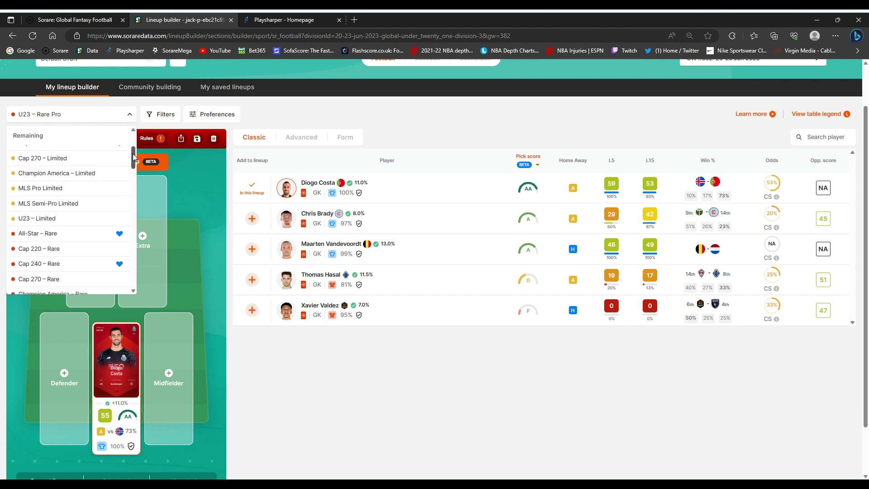
click(69, 234)
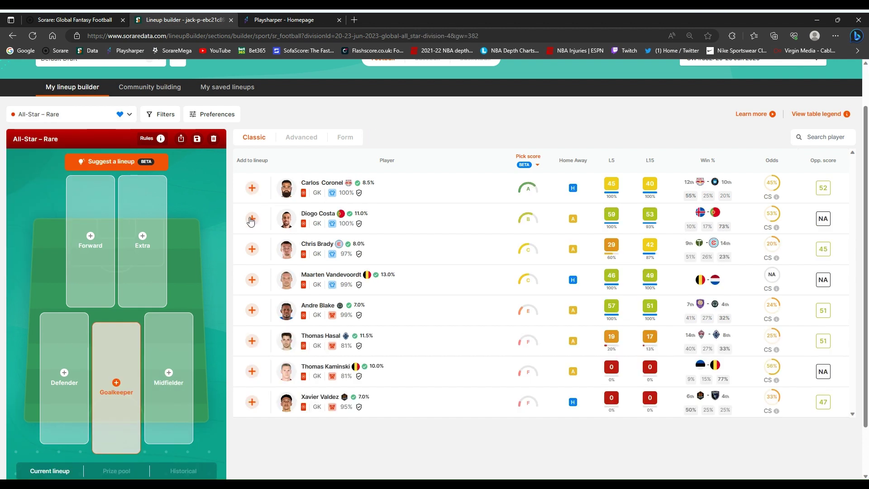
Add Diogo Costa as goalkeeper and filter the player list to projected starters
click(253, 218)
click(168, 116)
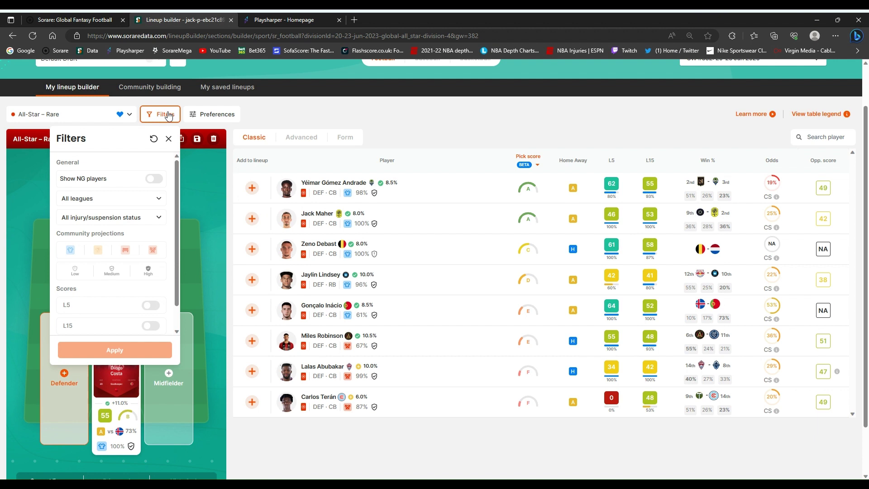
click(71, 251)
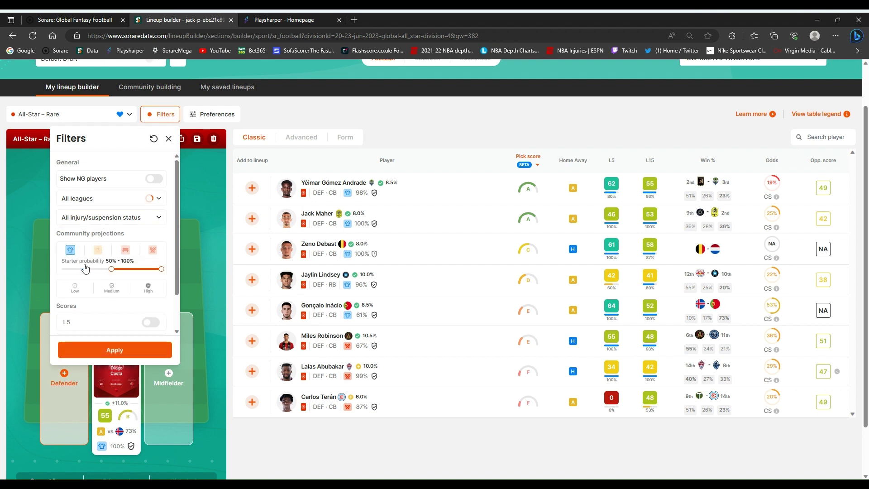
click(115, 349)
click(161, 120)
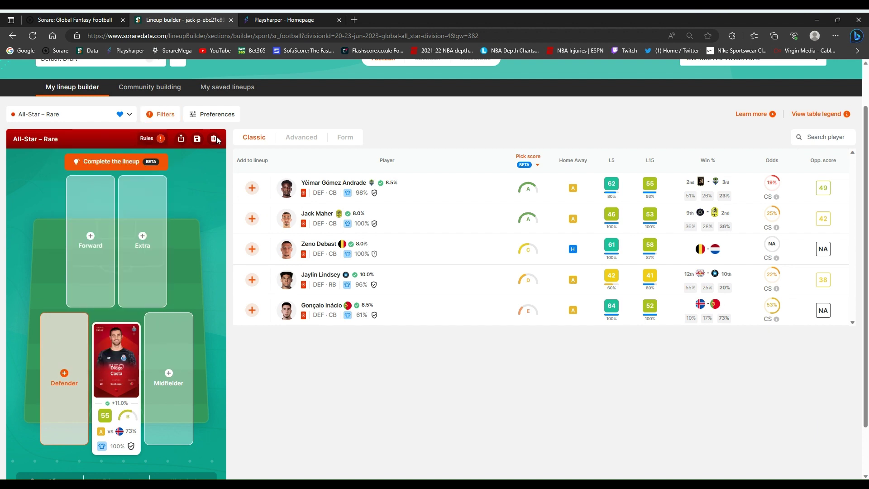
Add Yéimar Gómez Andrade, João Paulo and Raúl Ruidíaz to the lineup, then go to PlaySharper
click(251, 189)
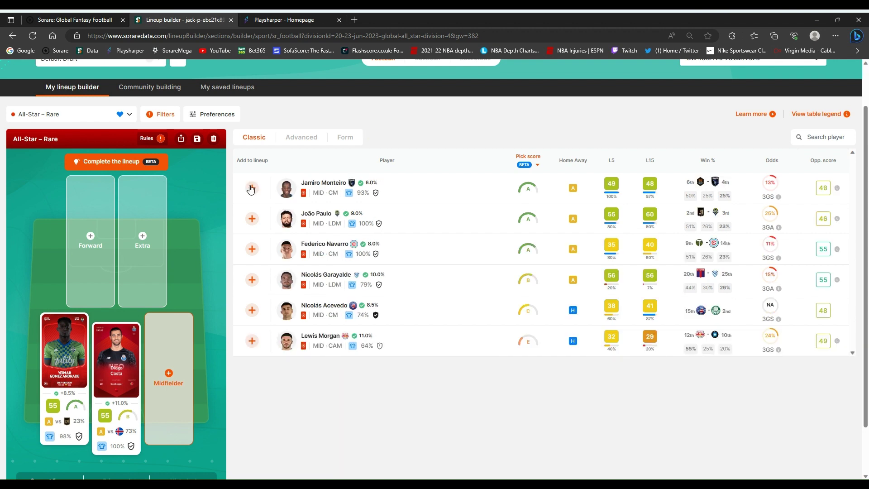
click(252, 219)
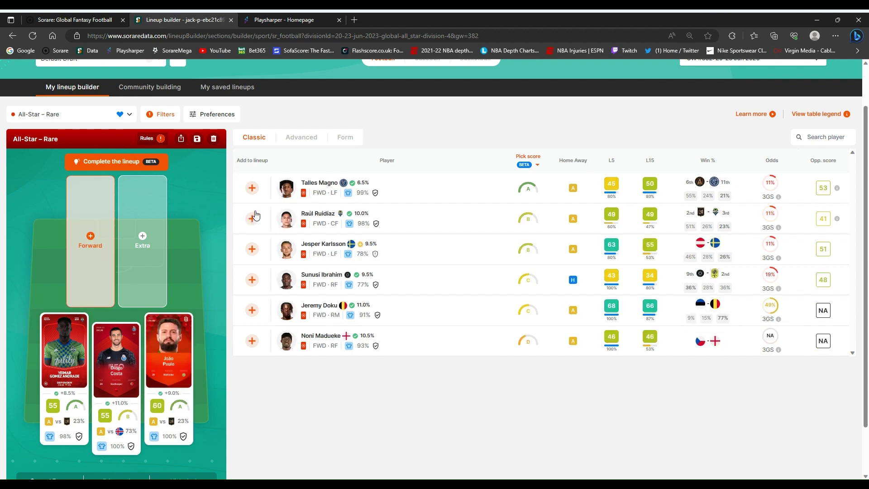
click(252, 219)
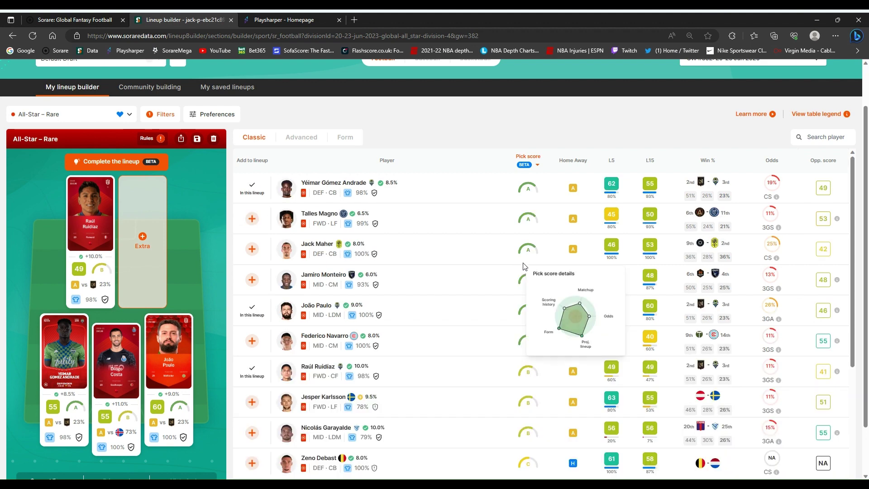
drag(868, 244, 868, 272)
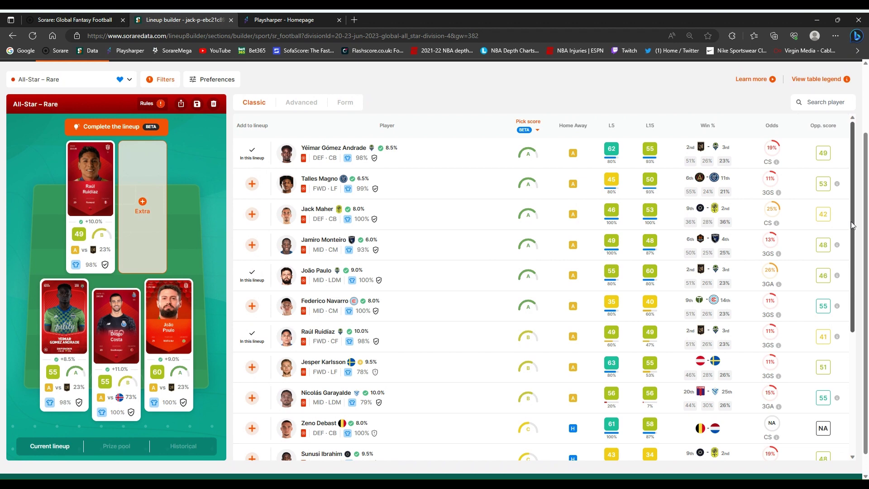
drag(852, 225, 856, 357)
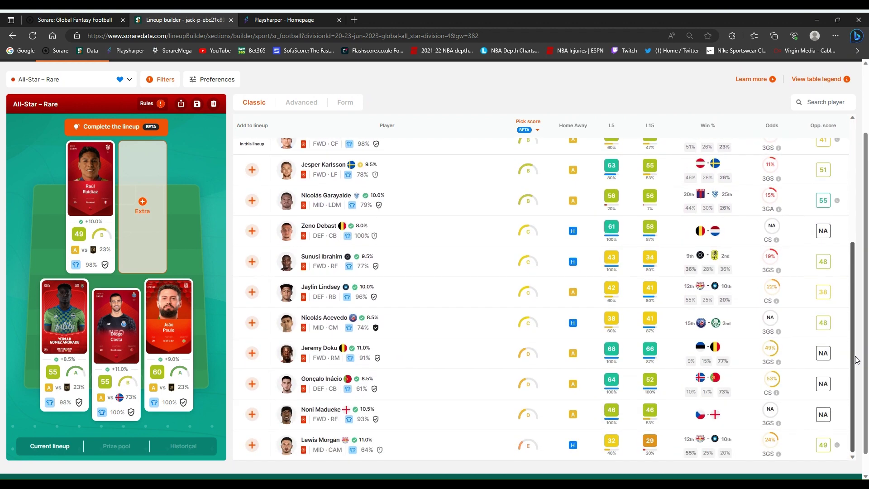
mouse_move(355, 424)
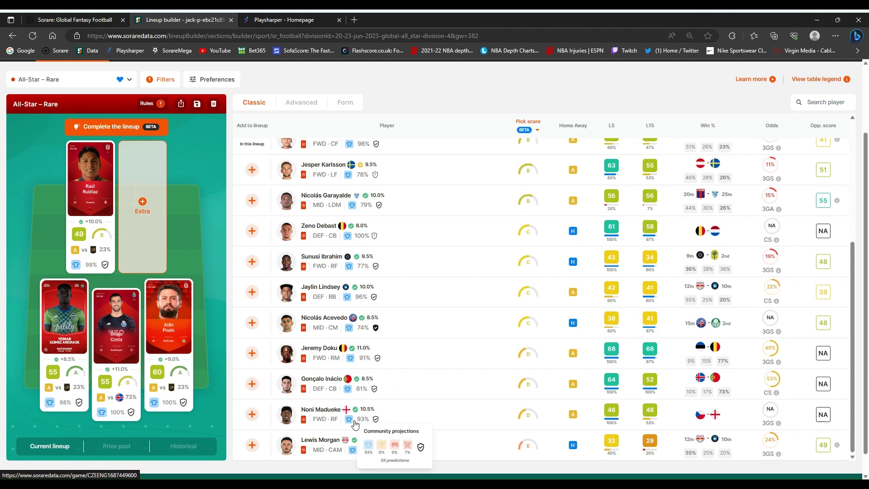
click(262, 18)
View PlaySharper's predicted lineups for Czech Republic U21 vs England U21 under U21 Championship
click(73, 156)
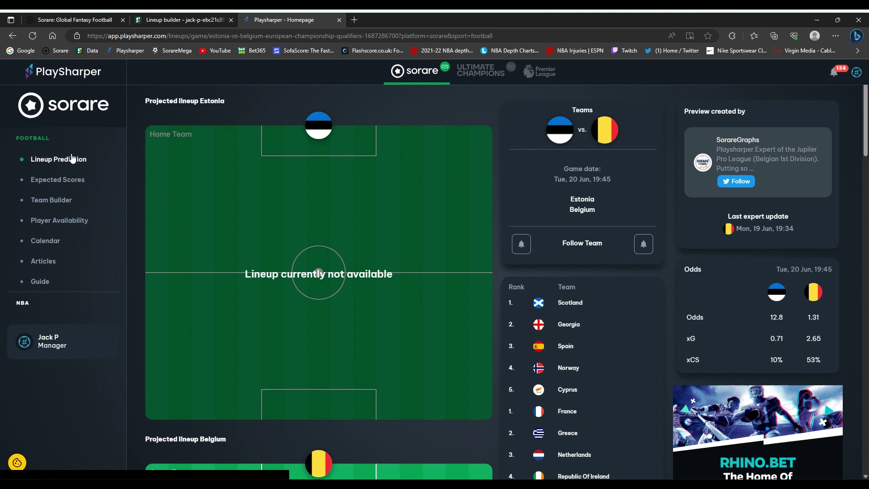
click(212, 226)
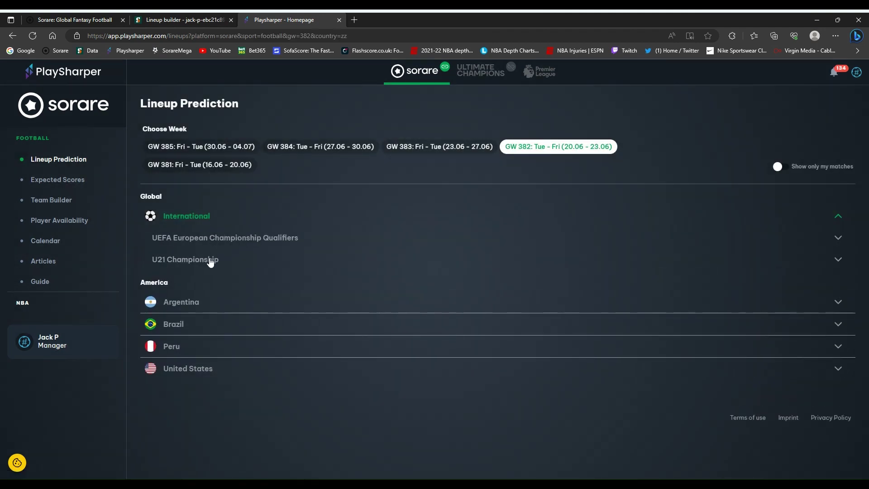
click(208, 259)
scroll(765, 379, down, 7)
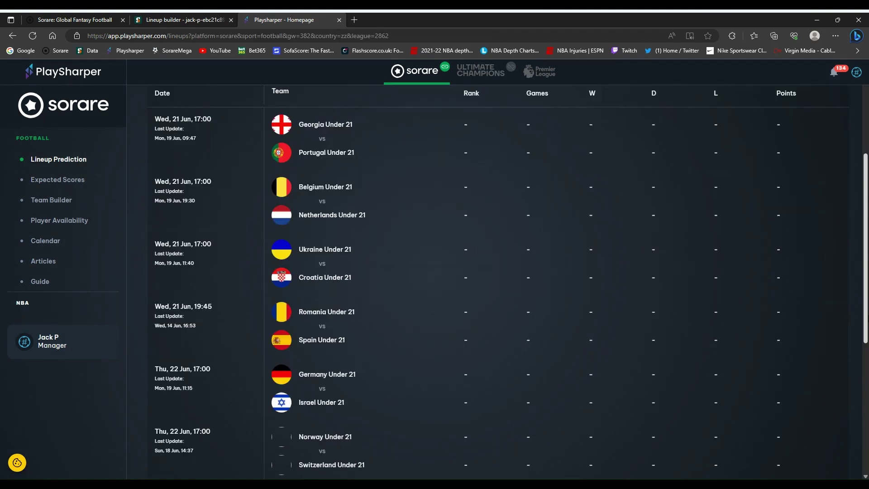
click(765, 379)
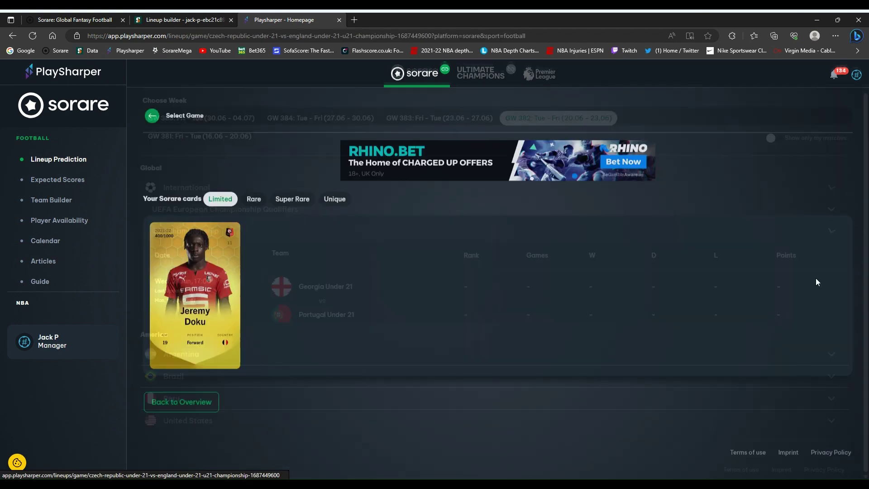
scroll(494, 281, down, 3)
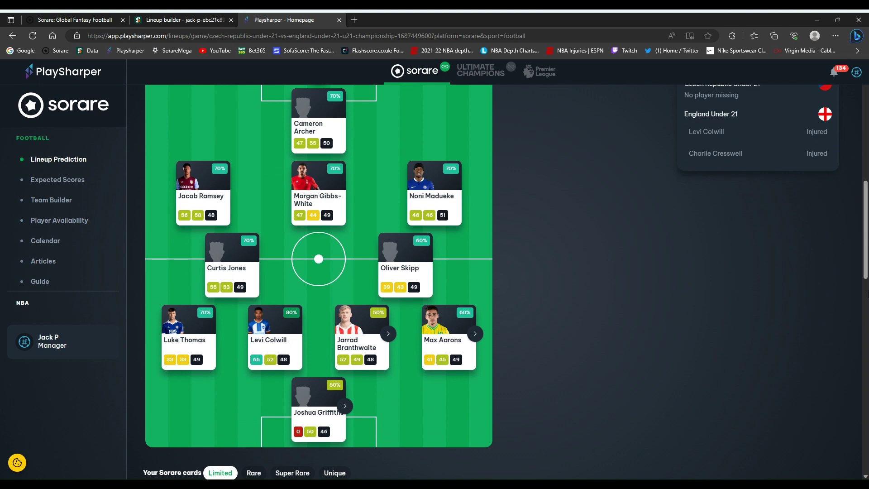
Add Noni Madueke as the extra player and save the All-Star – Rare lineup
click(174, 20)
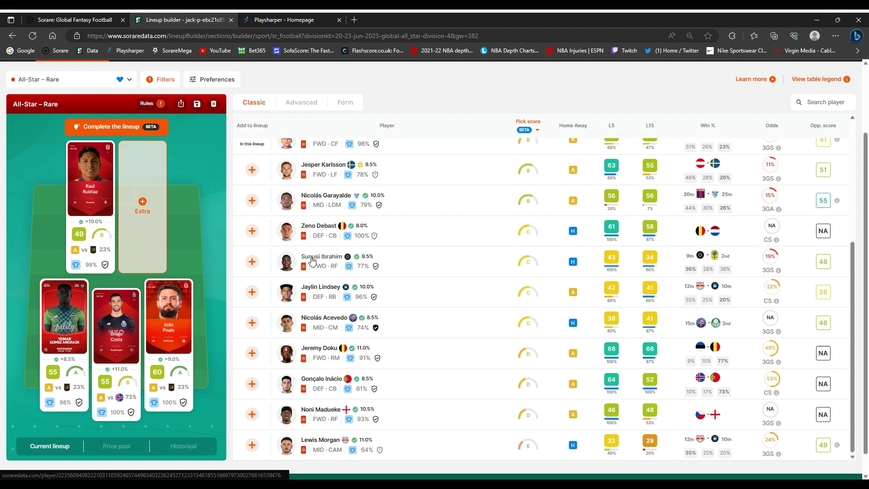
click(252, 414)
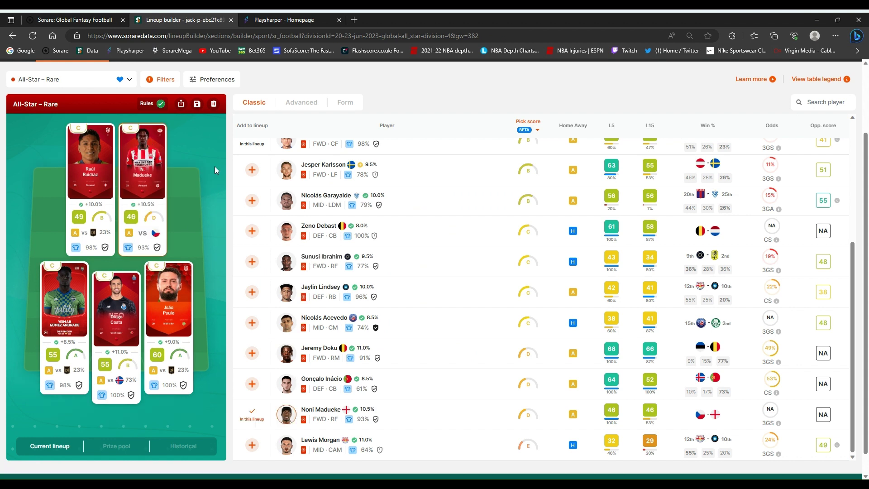
click(199, 104)
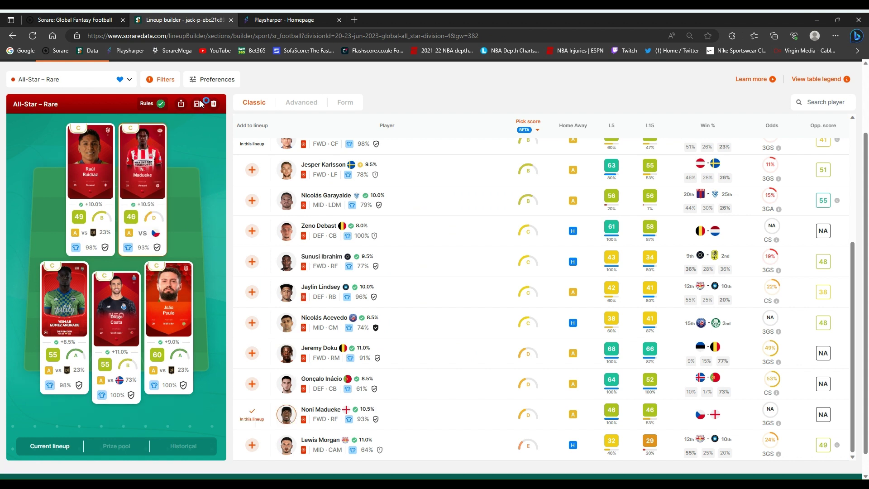
Switch the lineup builder to the U23 – Rare Pro division
click(56, 81)
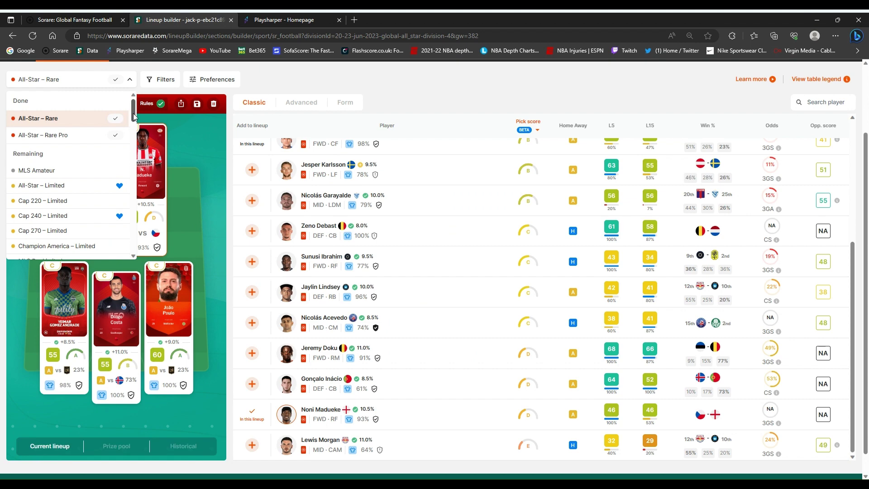
drag(134, 117, 134, 141)
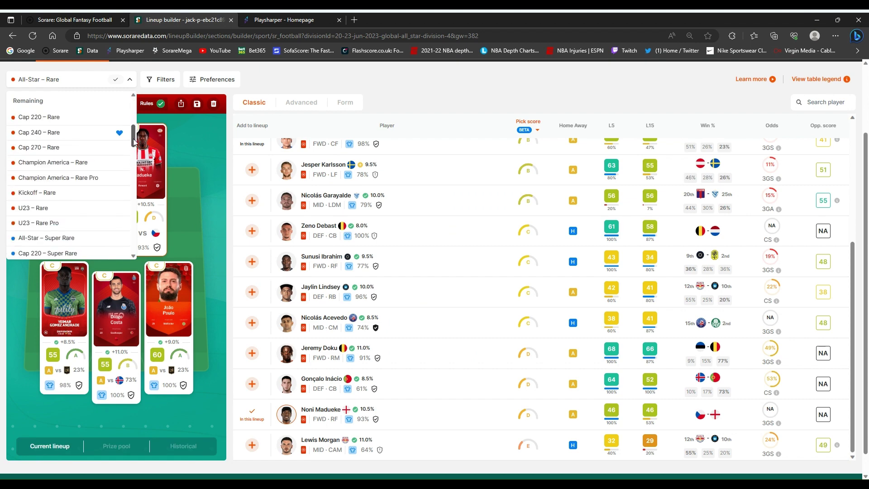
click(72, 223)
click(167, 337)
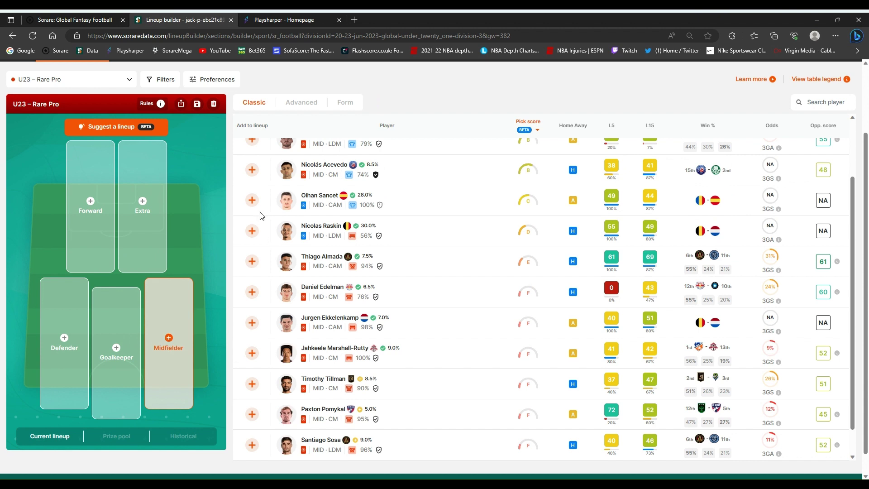
mouse_move(362, 241)
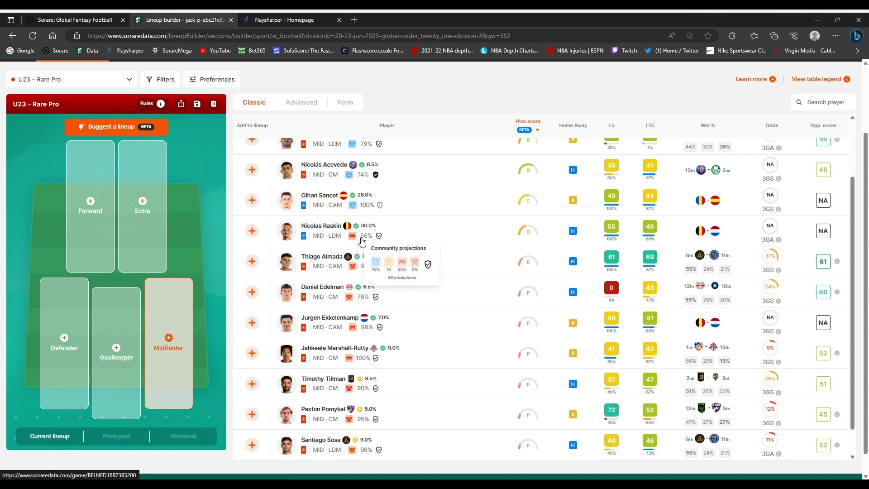
click(252, 200)
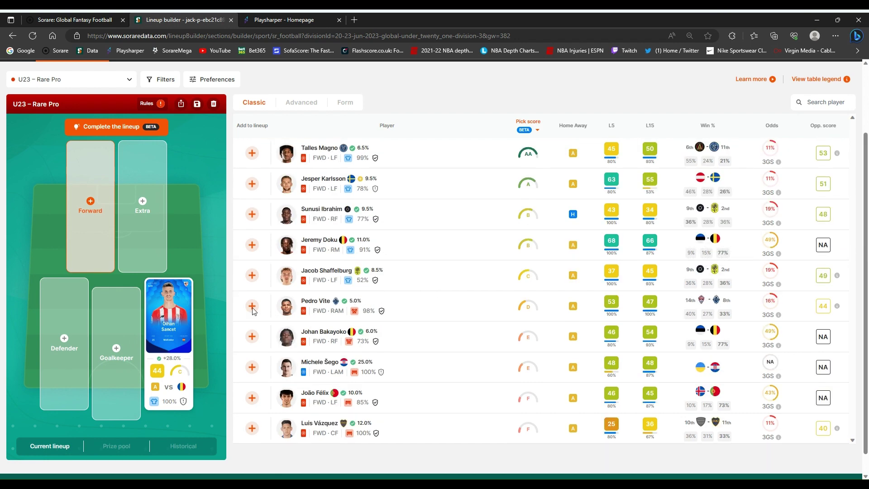
click(77, 346)
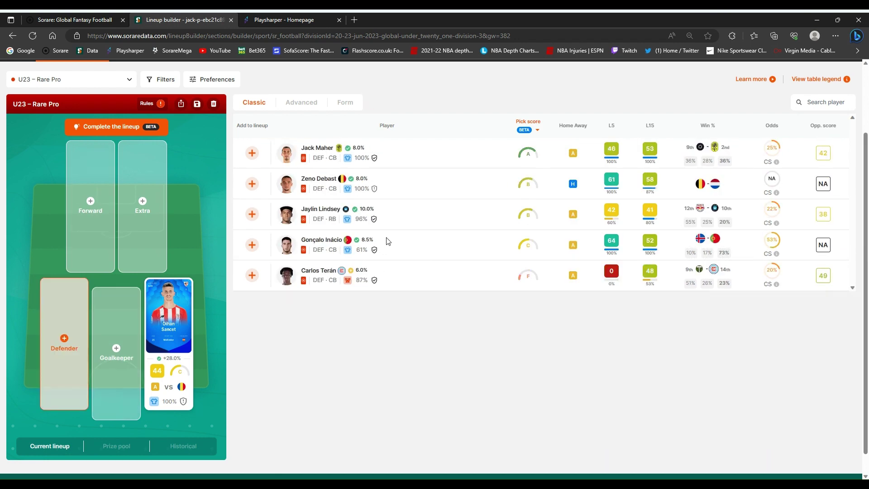
click(252, 184)
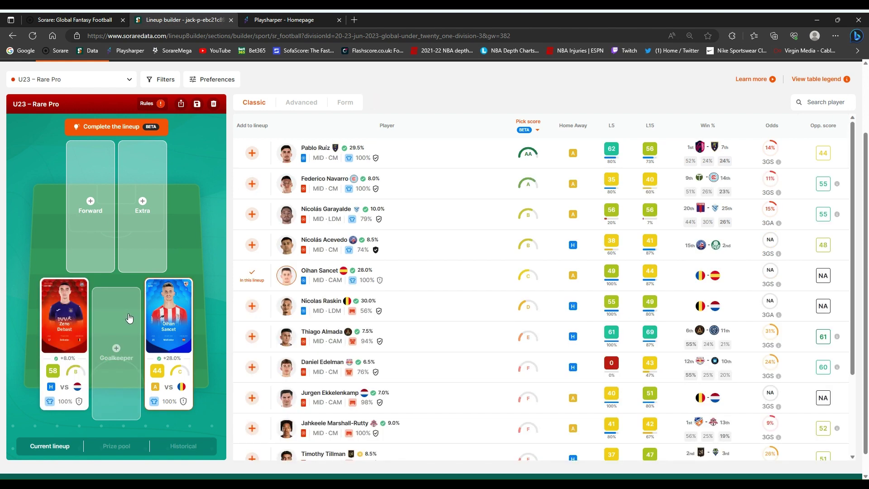
click(129, 313)
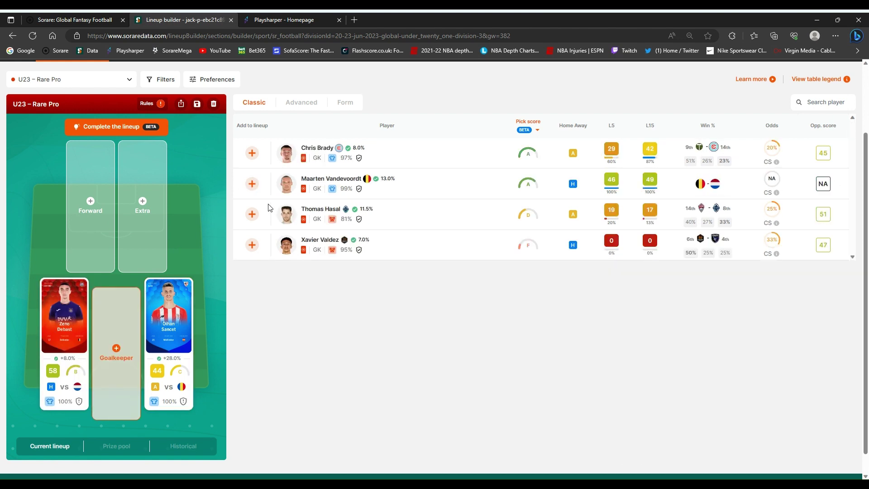
click(253, 184)
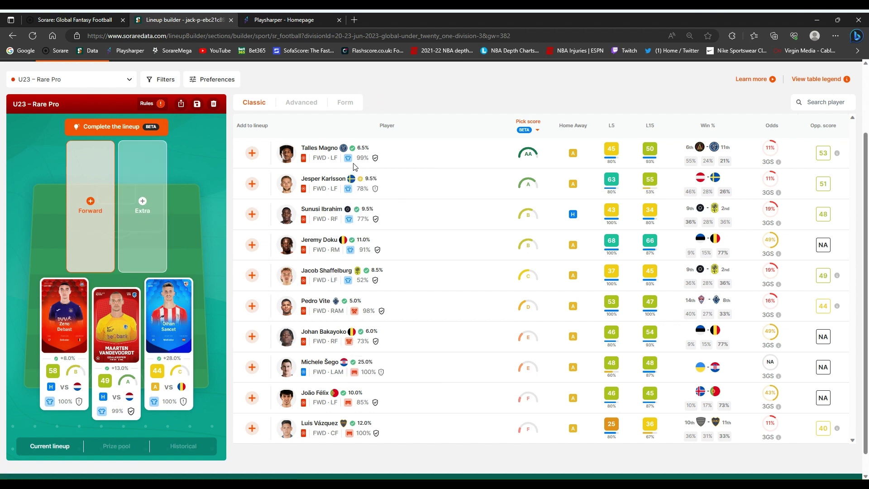
mouse_move(700, 152)
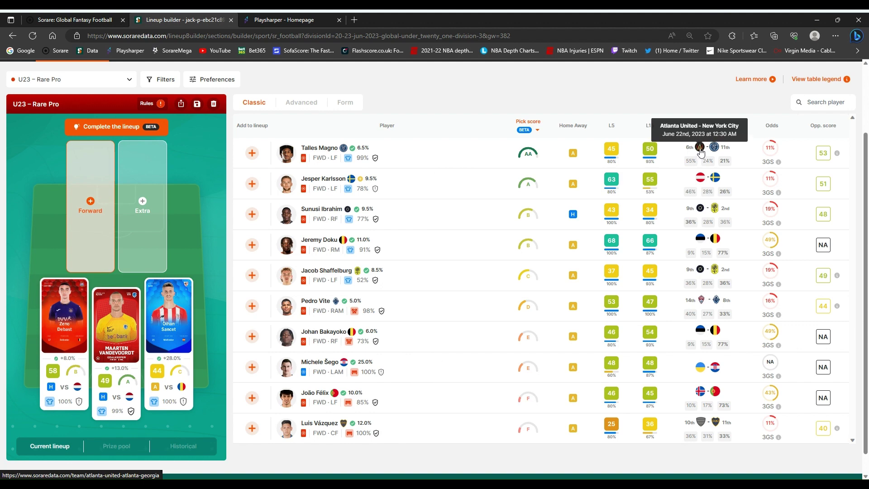
mouse_move(519, 201)
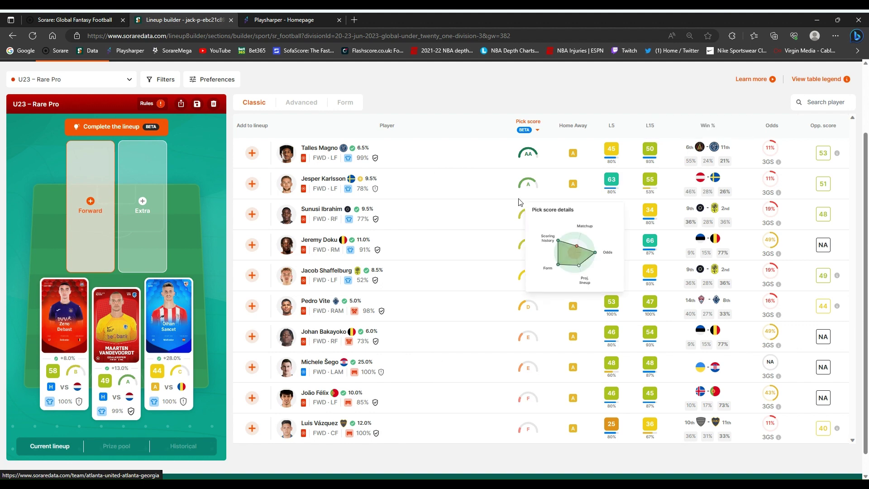
View PlaySharper's Estonia vs Belgium qualifier prediction, scrolled to Belgium's projected eleven
click(303, 18)
click(75, 159)
click(210, 216)
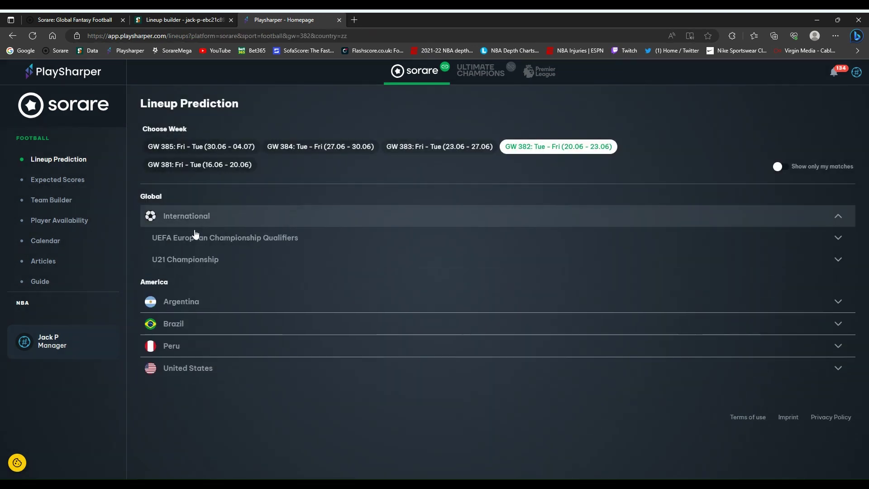
click(183, 244)
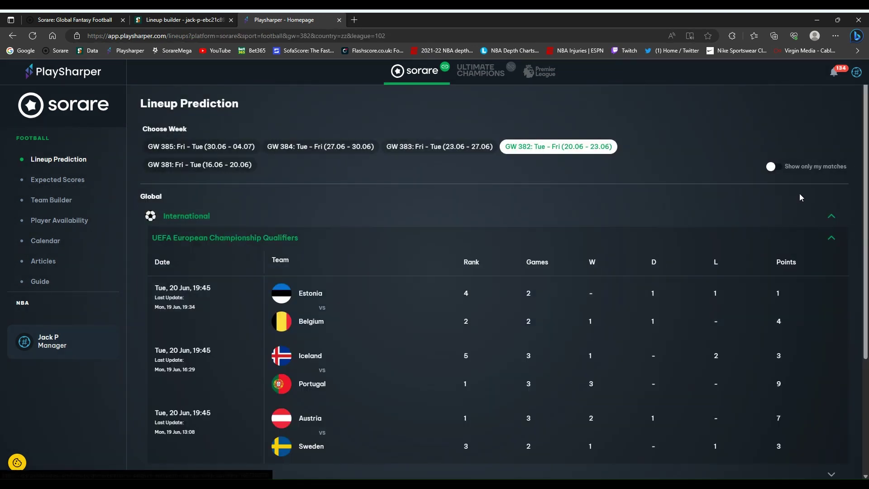
click(505, 322)
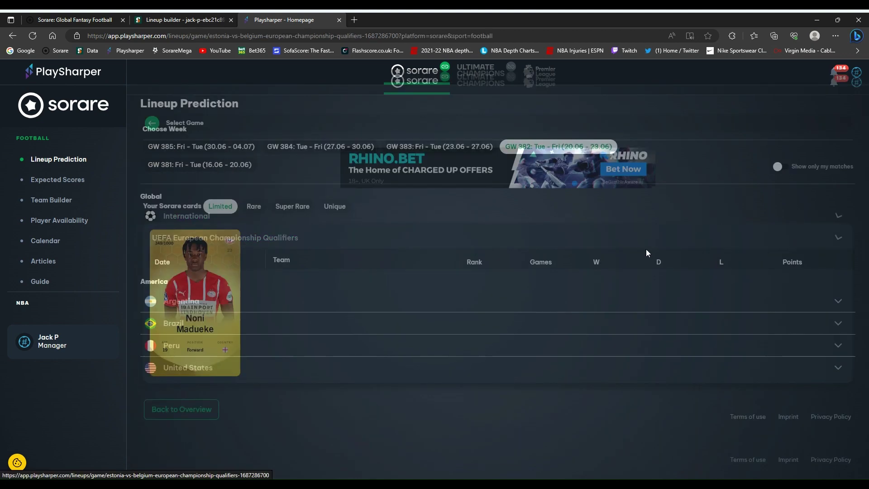
scroll(433, 163, down, 10)
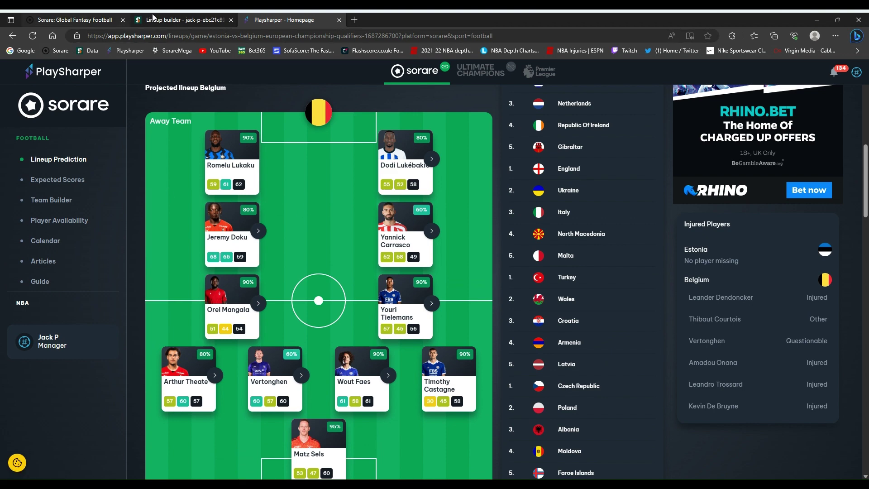
Add Jeremy Doku as forward and filter the player list to Super rare cards
click(171, 19)
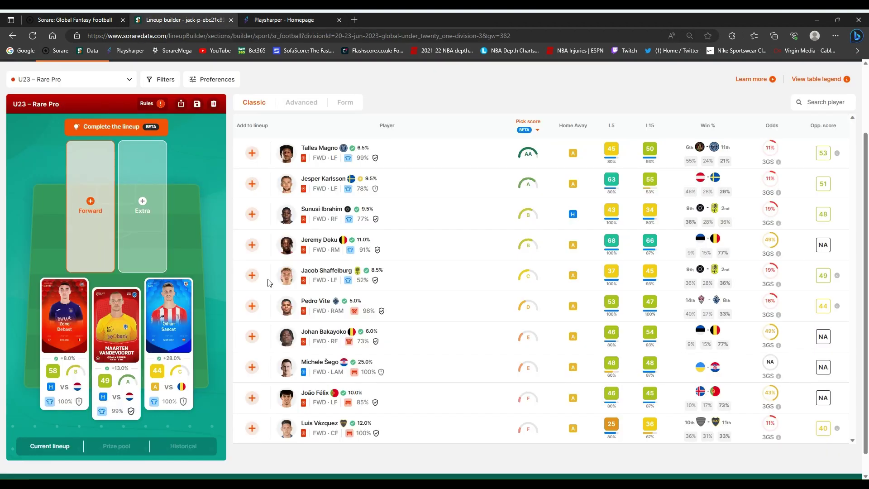
click(251, 247)
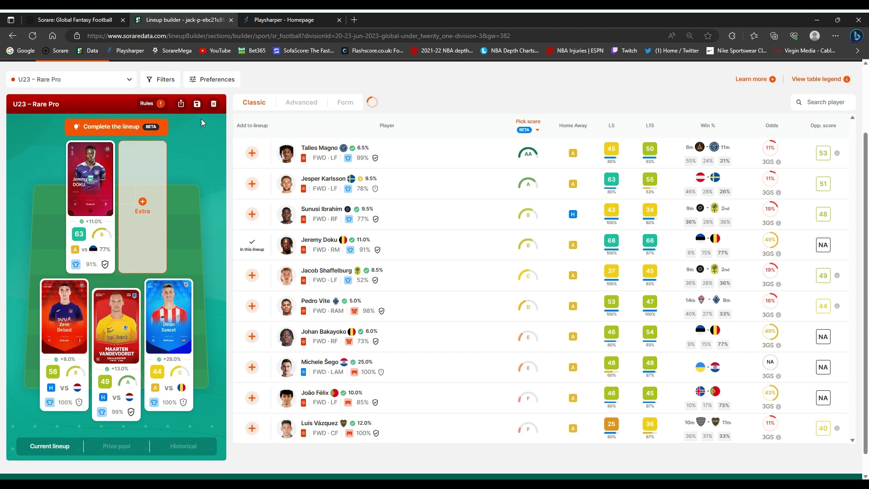
click(165, 84)
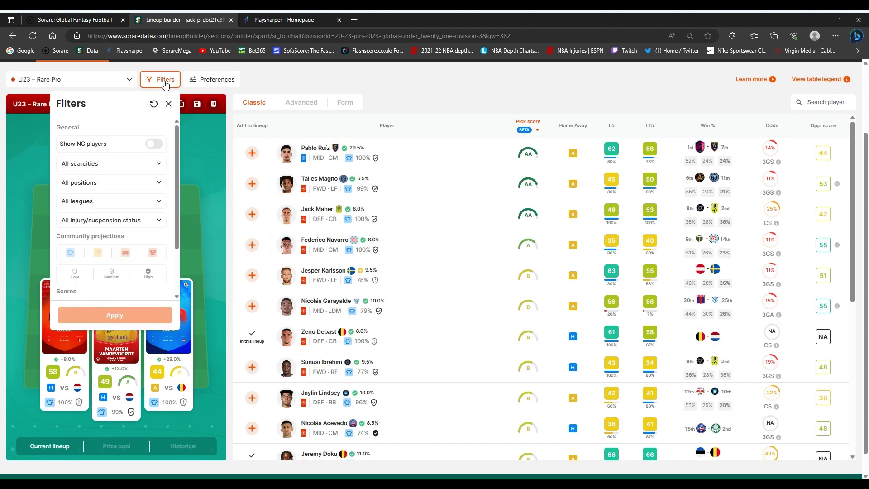
click(81, 164)
click(83, 208)
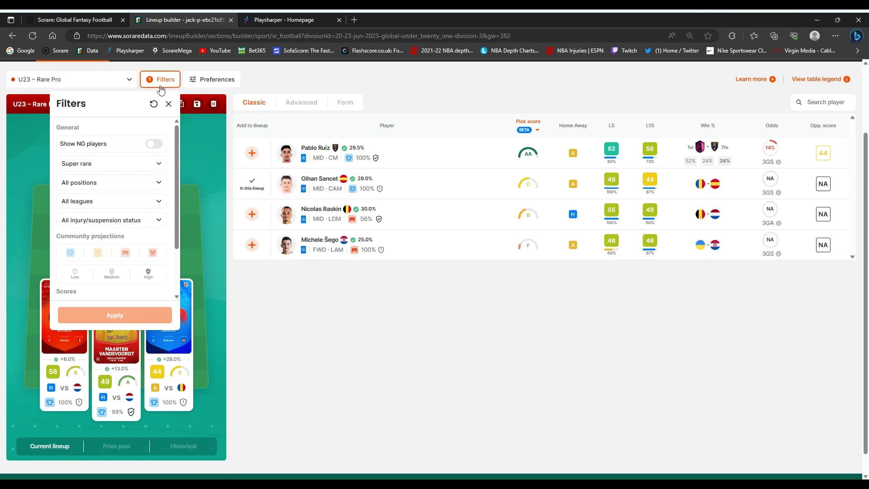
click(161, 79)
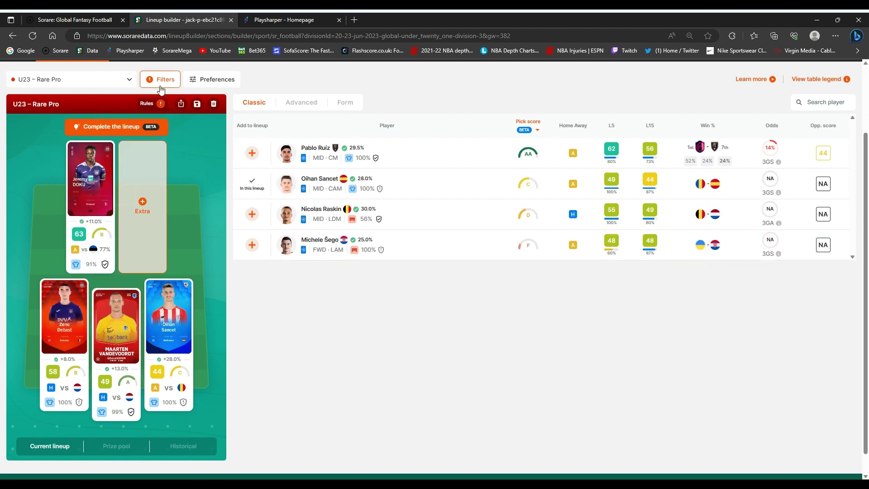
Add Pablo Ruíz as the extra player and save the U23 – Rare Pro lineup
click(252, 154)
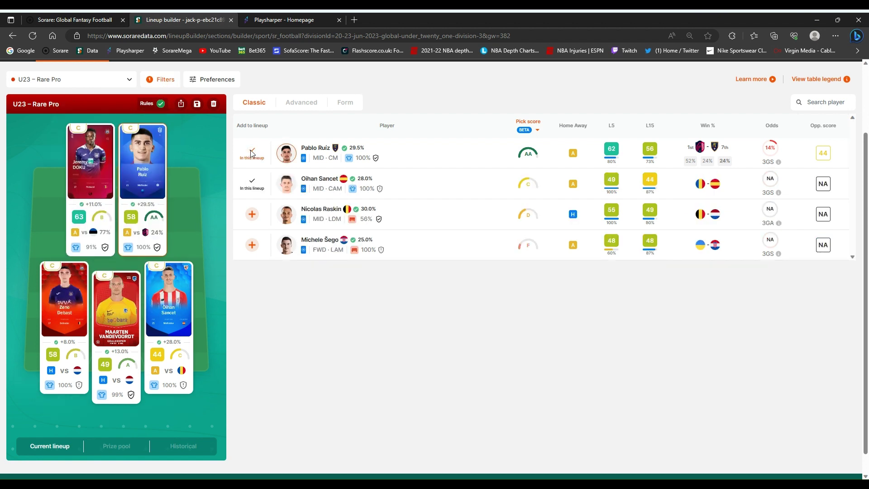
click(198, 105)
click(97, 82)
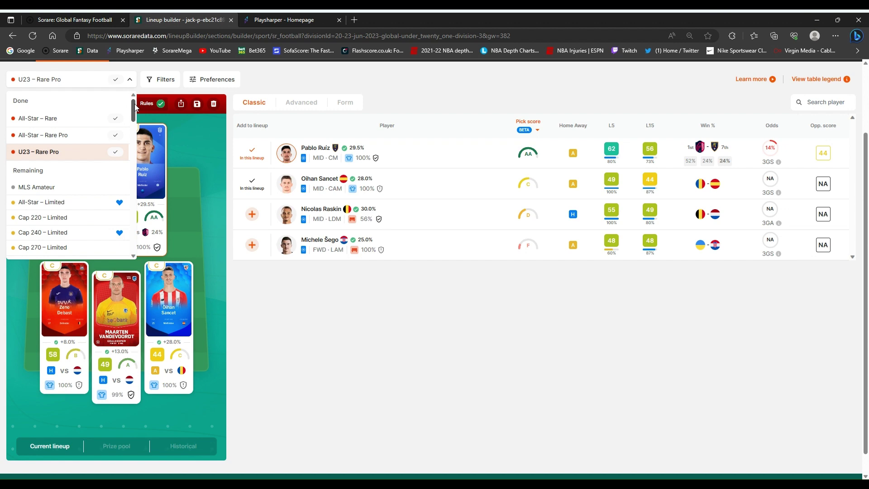
Switch to the Cap 240 – Rare competition and list goalkeeper candidates
drag(134, 107, 135, 126)
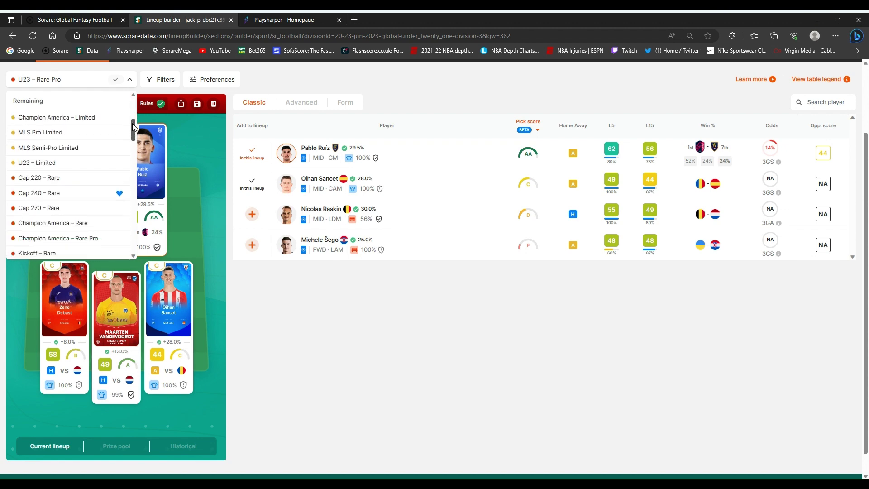
click(66, 192)
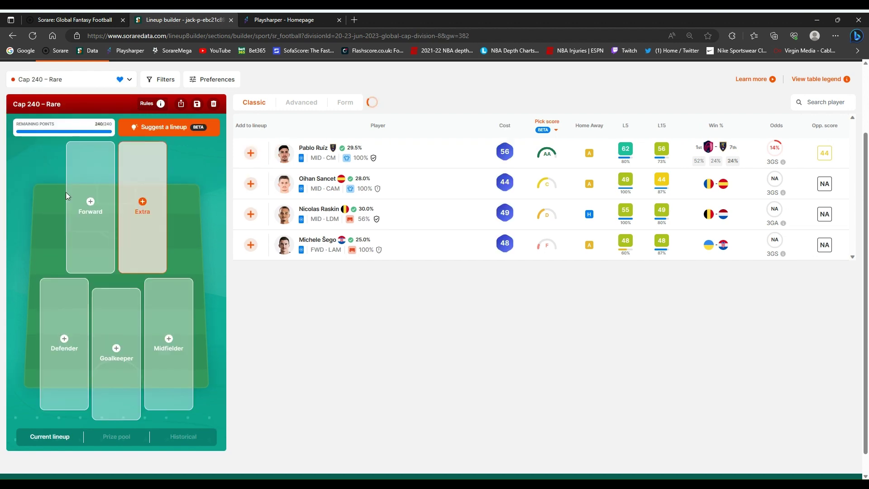
click(117, 389)
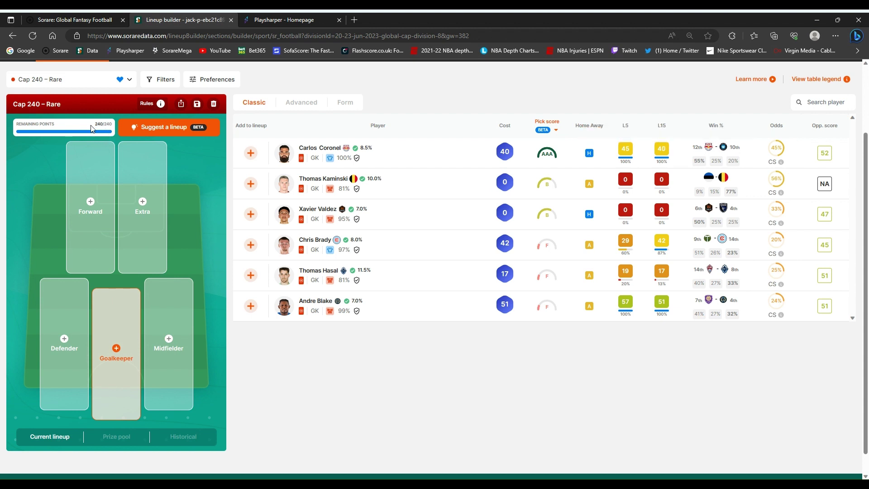
Add Coronel (GK), Maher (DEF), Navarro (MID) and Talles Magno (FWD), leaving 57/240 points
click(250, 153)
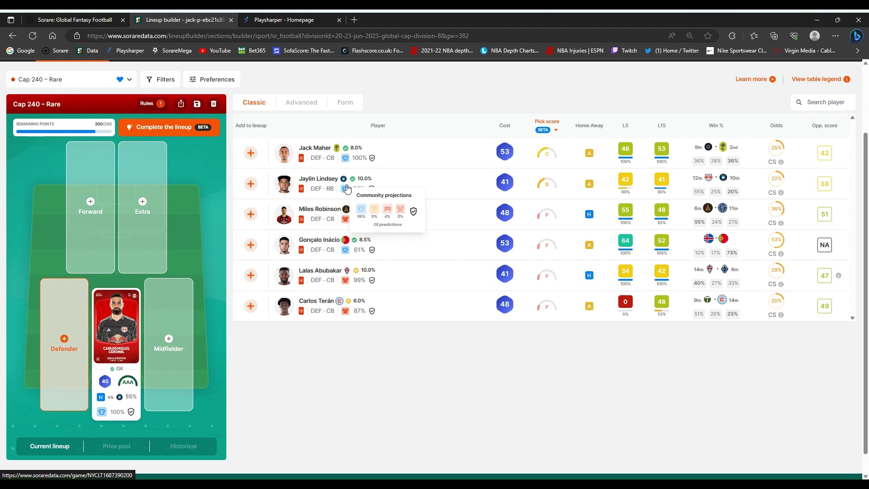
click(251, 159)
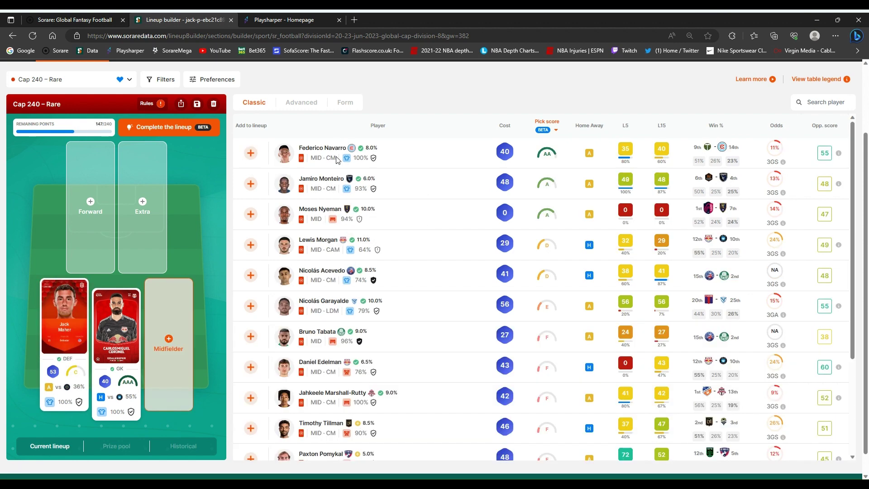
click(251, 153)
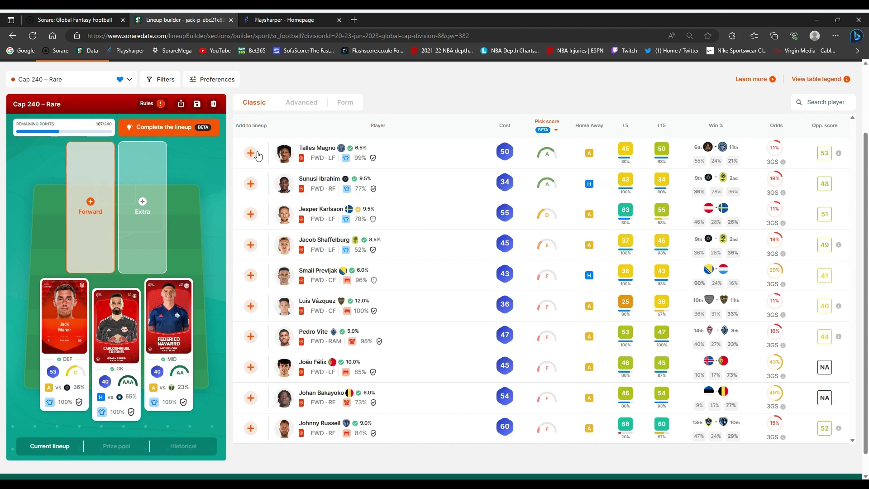
click(250, 153)
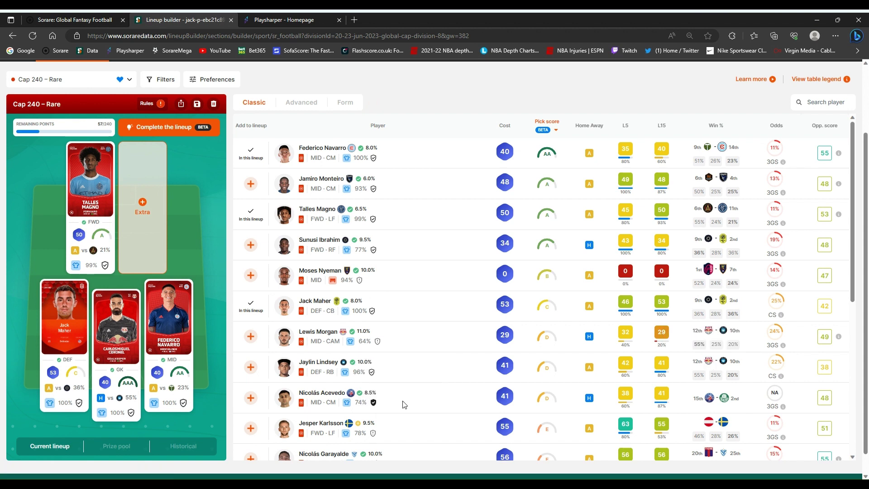
mouse_move(352, 378)
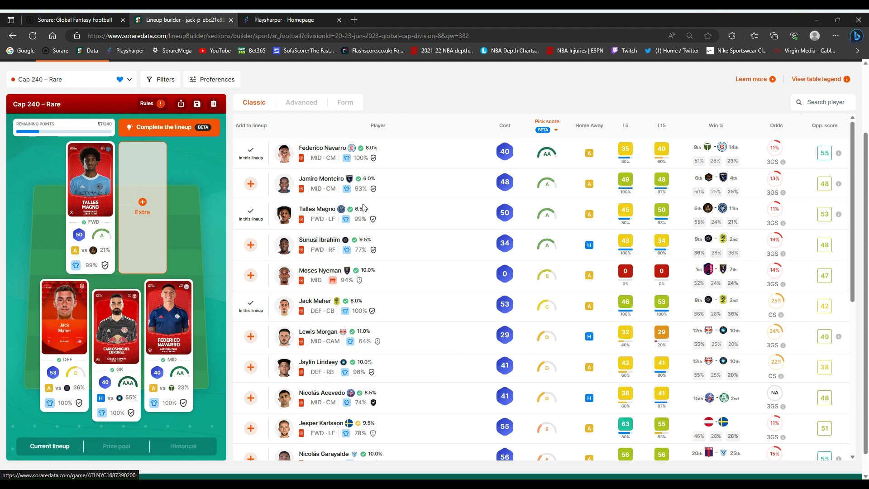
View PlaySharper's MLS Houston Dynamo vs San Jose Earthquakes prediction, showing San Jose's projected eleven
click(290, 19)
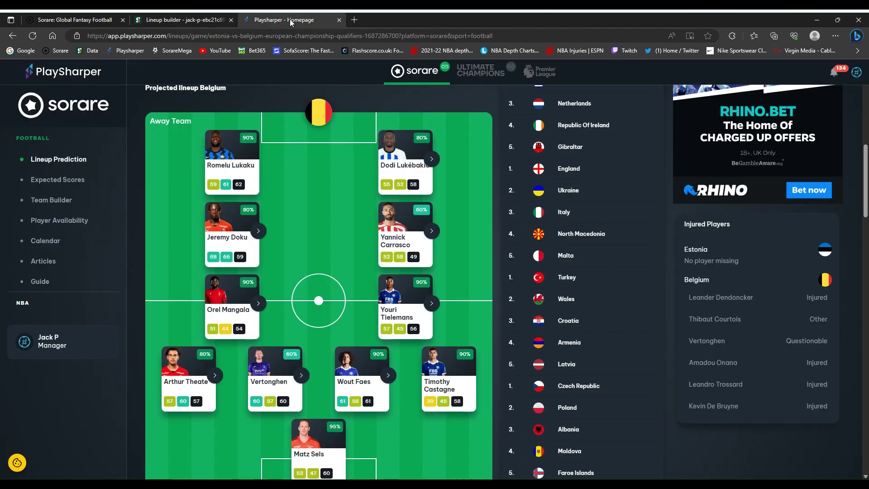
click(83, 160)
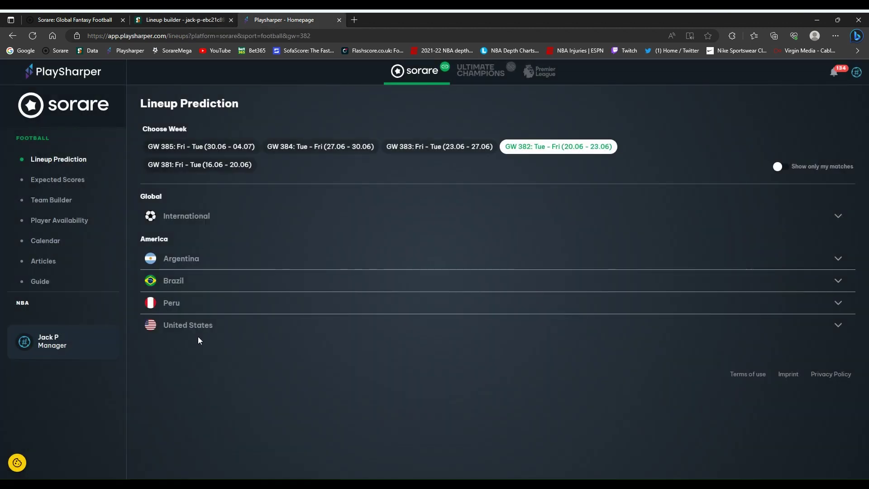
click(196, 325)
click(227, 346)
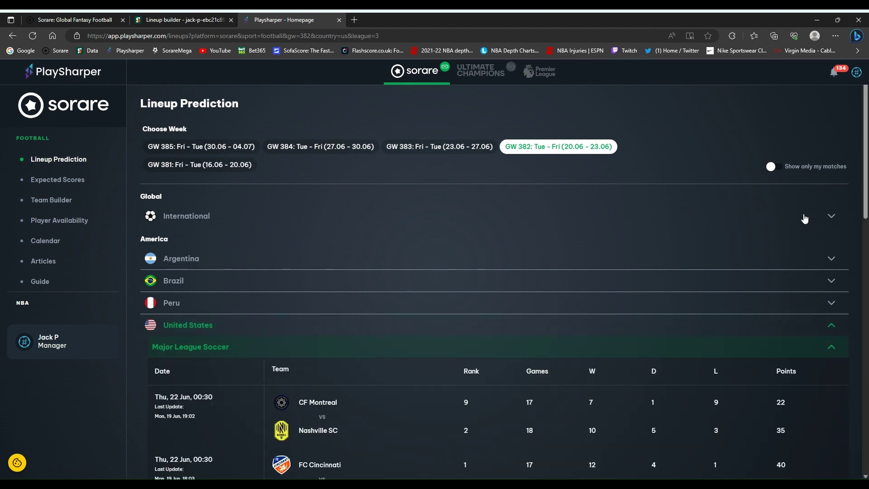
scroll(494, 281, down, 9)
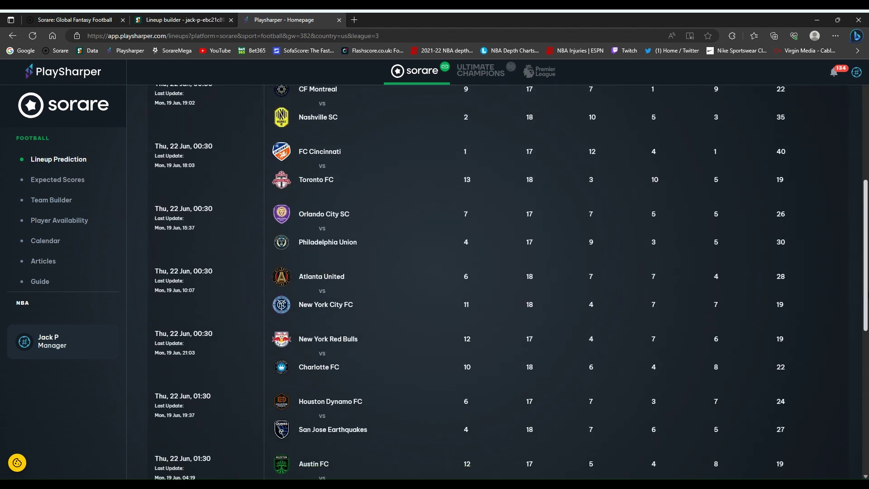
click(711, 330)
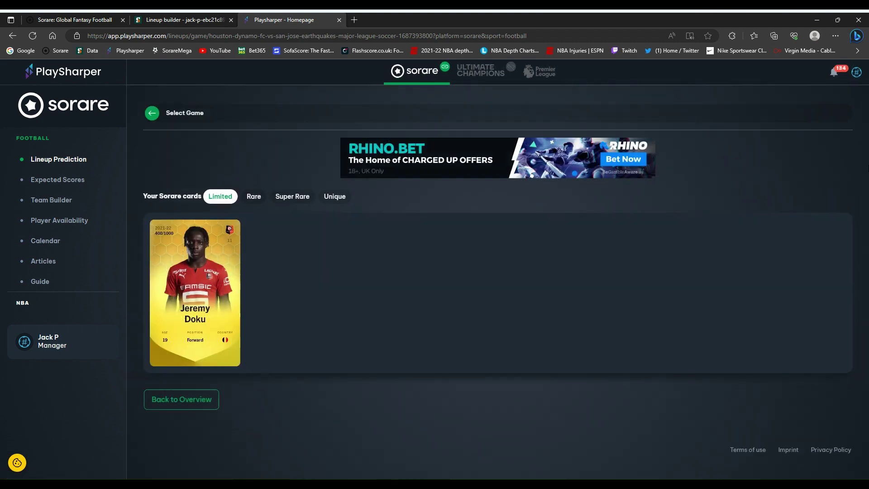
scroll(497, 281, down, 15)
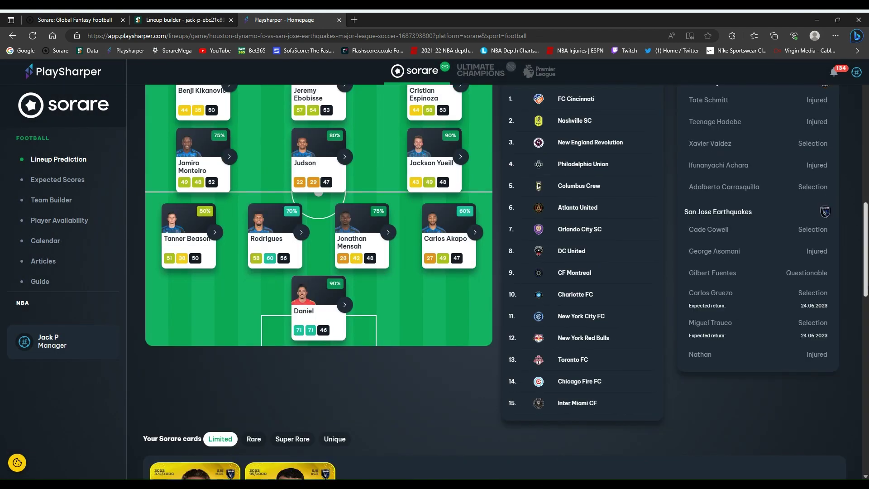
scroll(349, 260, up, 1)
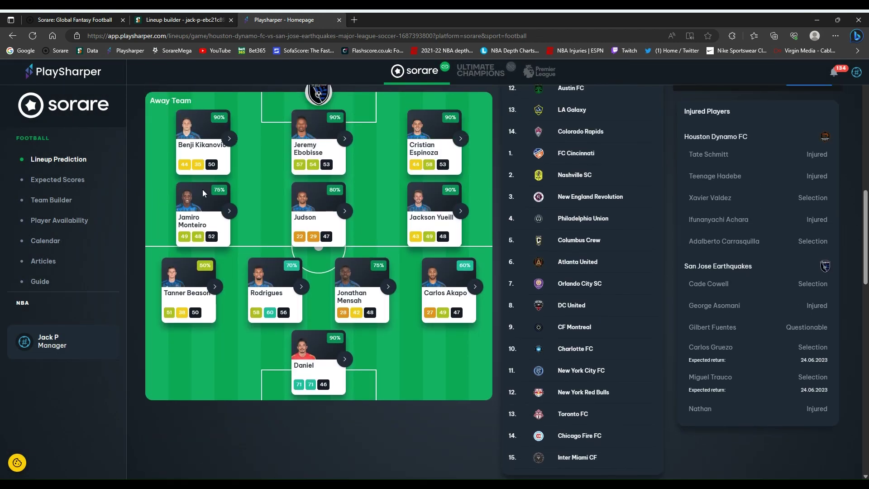
Put Jamiro Monteiro (48-cost midfielder) in the Extra slot and save, leaving 9/240 points
click(182, 18)
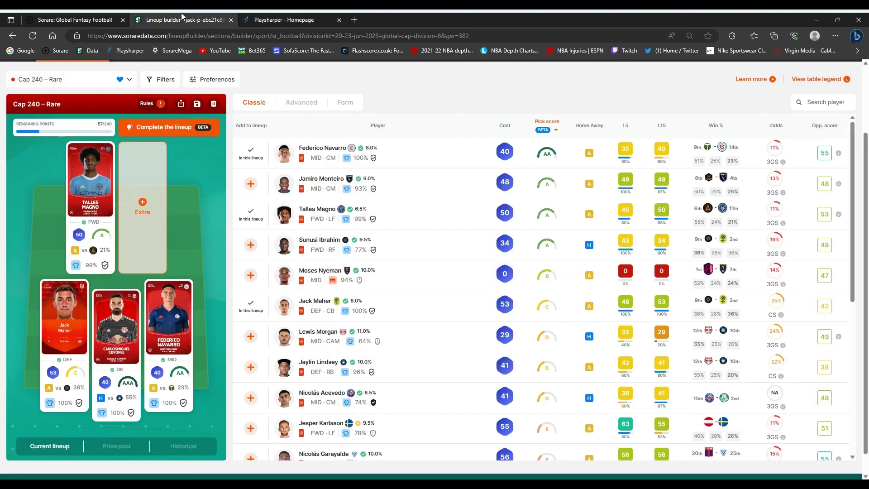
click(250, 183)
mouse_move(151, 225)
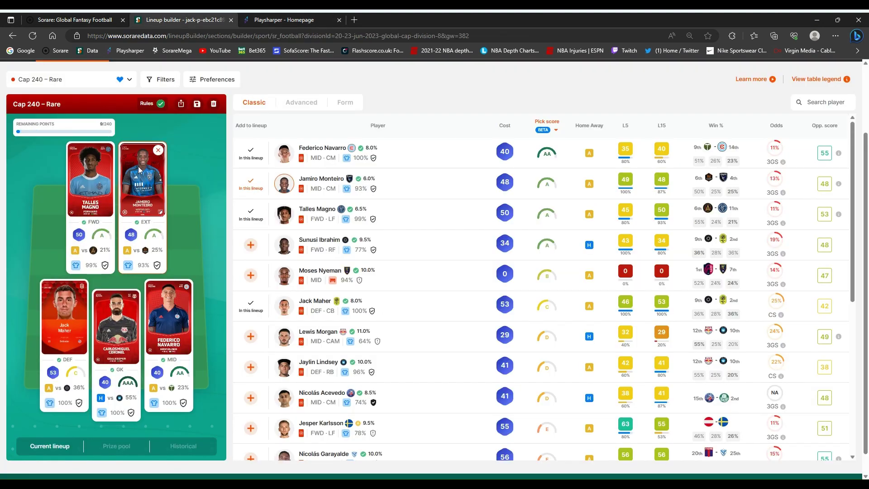
click(199, 104)
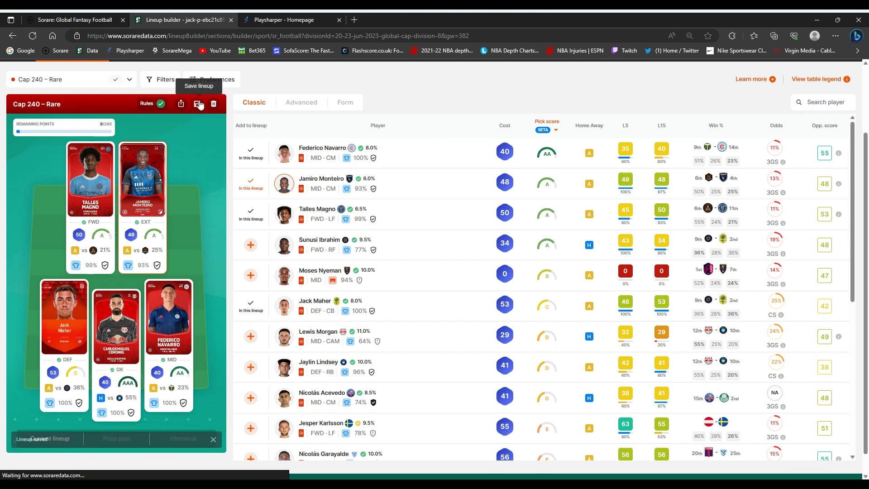
Open the division list and scroll through the competitions
click(89, 82)
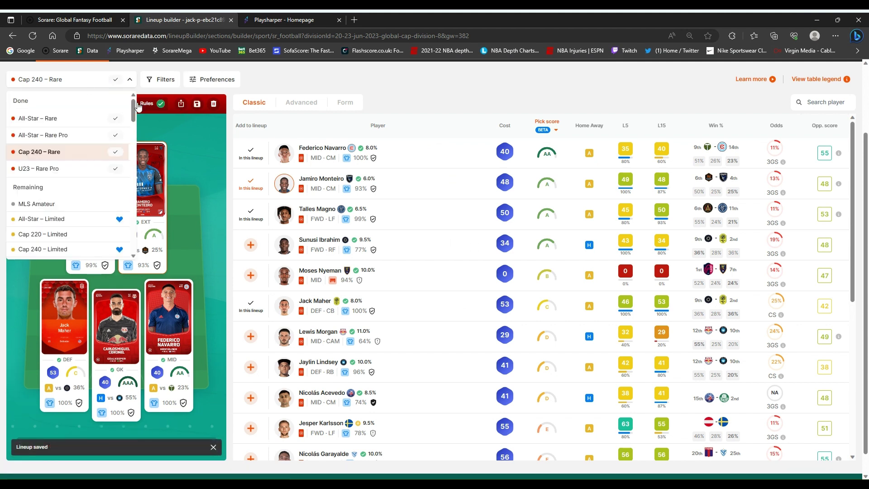
scroll(134, 108, down, 3)
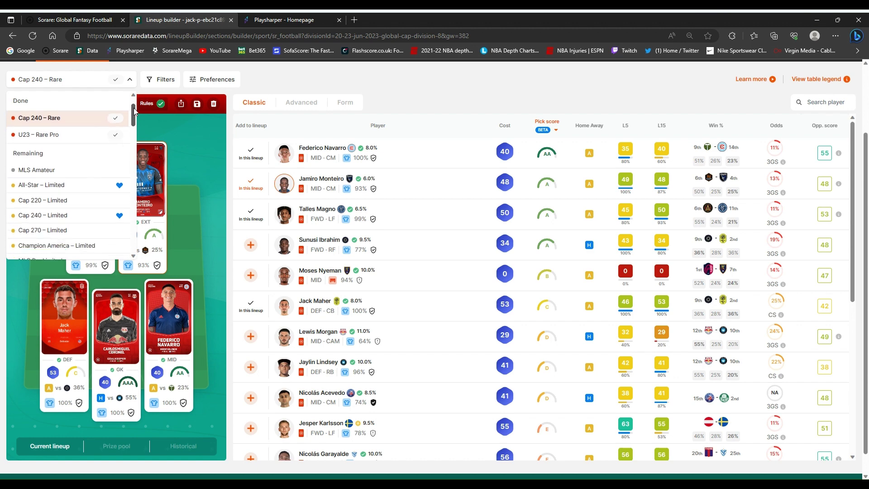
drag(135, 122, 135, 128)
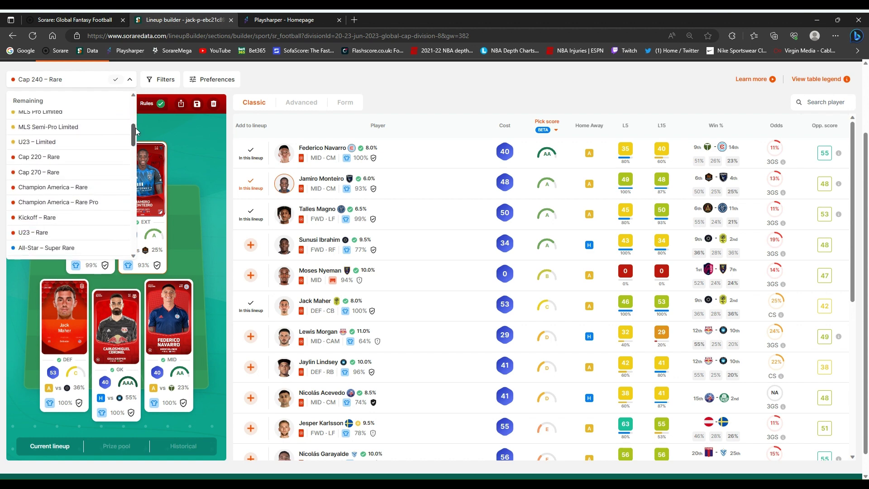
Switch to All-Star – Super Rare, browse goalkeeper and extra candidates, then reopen the division list
click(56, 247)
click(123, 327)
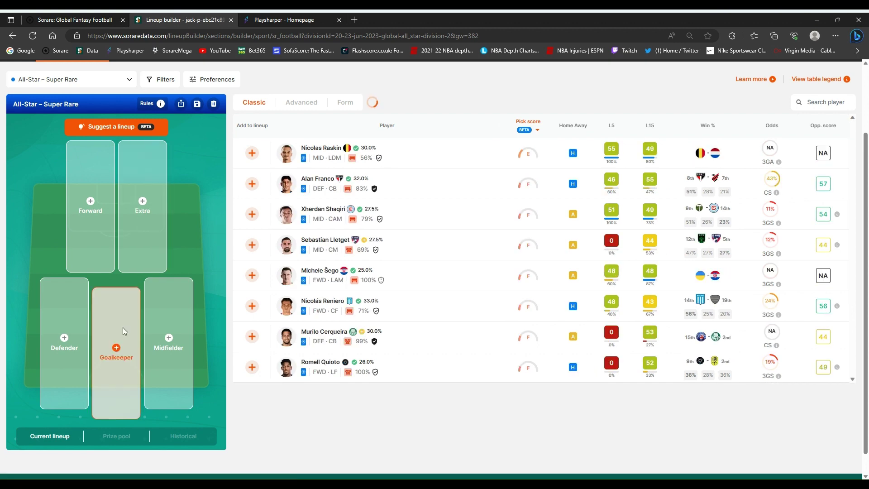
mouse_move(342, 162)
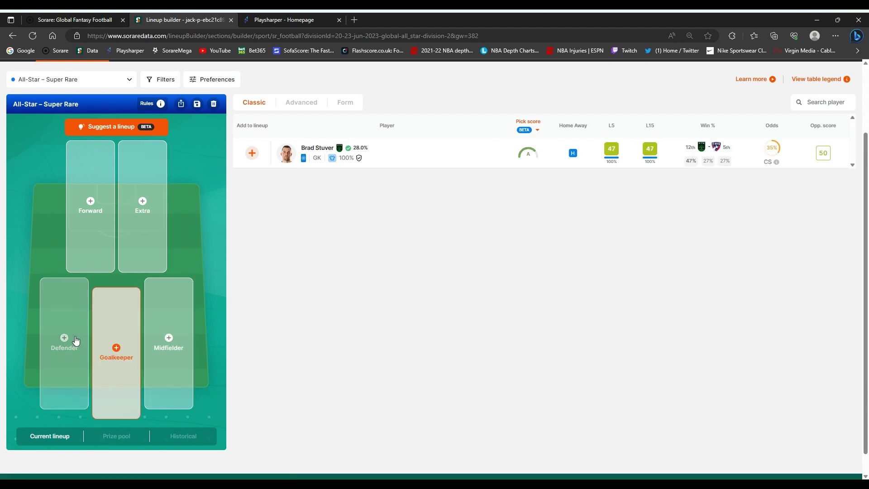
click(145, 222)
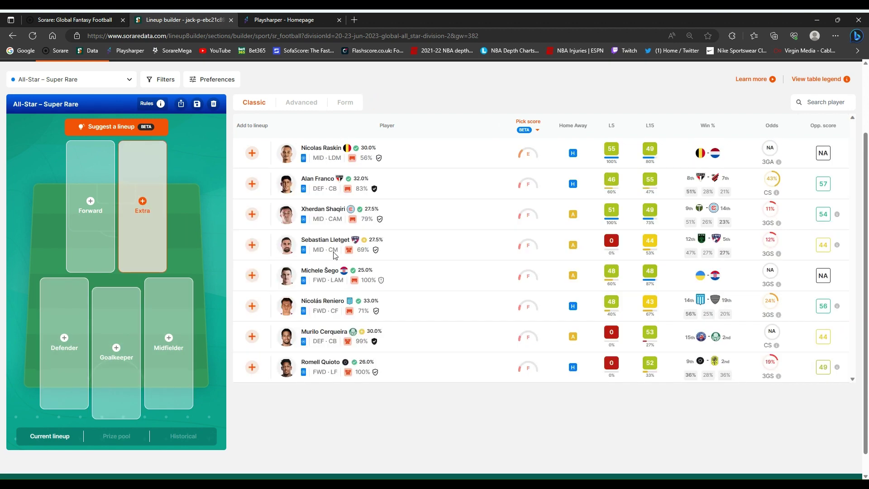
mouse_move(363, 312)
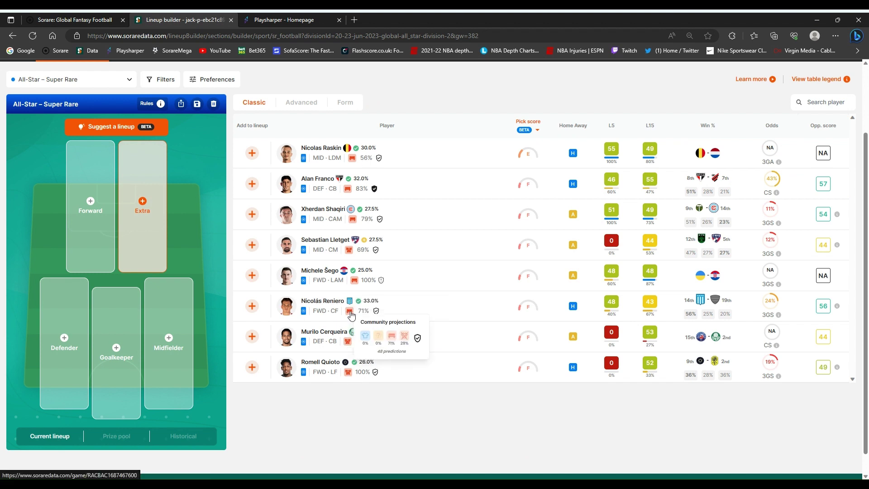
mouse_move(359, 283)
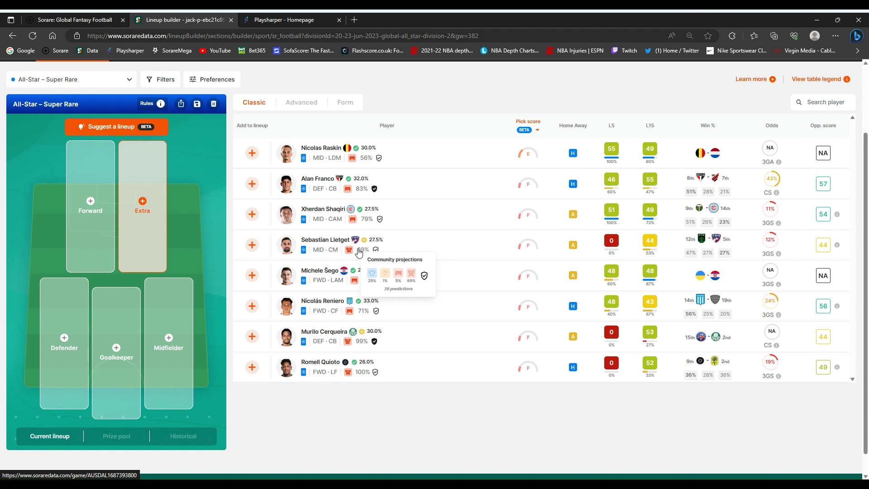
mouse_move(358, 158)
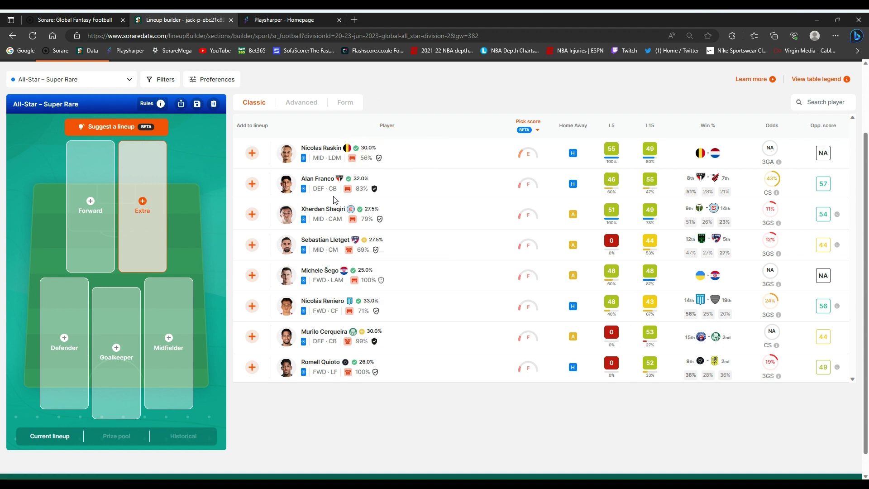
click(128, 80)
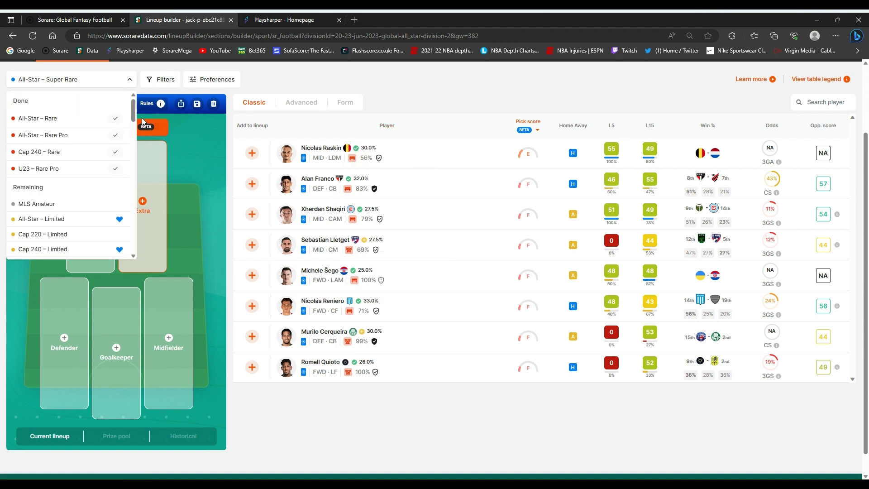
drag(133, 108, 132, 140)
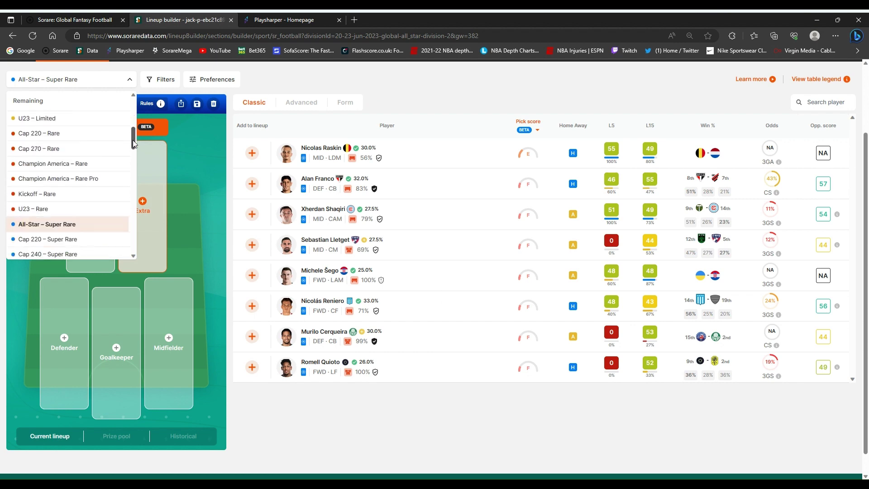
Select Cap 270 – Rare and filter goalkeeper candidates to likely starters
click(91, 146)
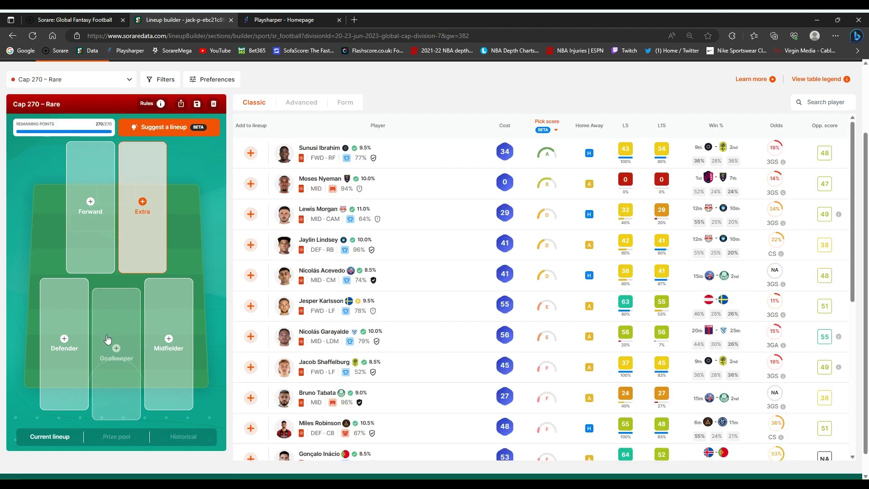
click(107, 332)
click(160, 84)
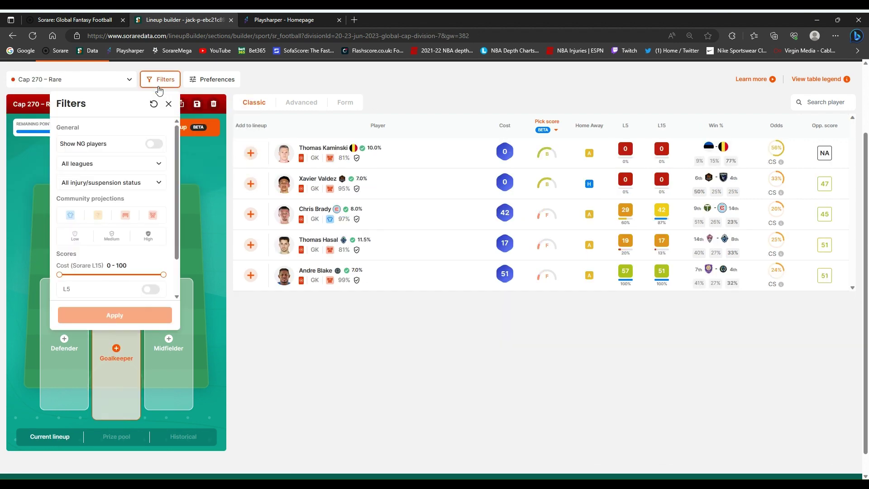
click(75, 215)
click(112, 309)
click(160, 84)
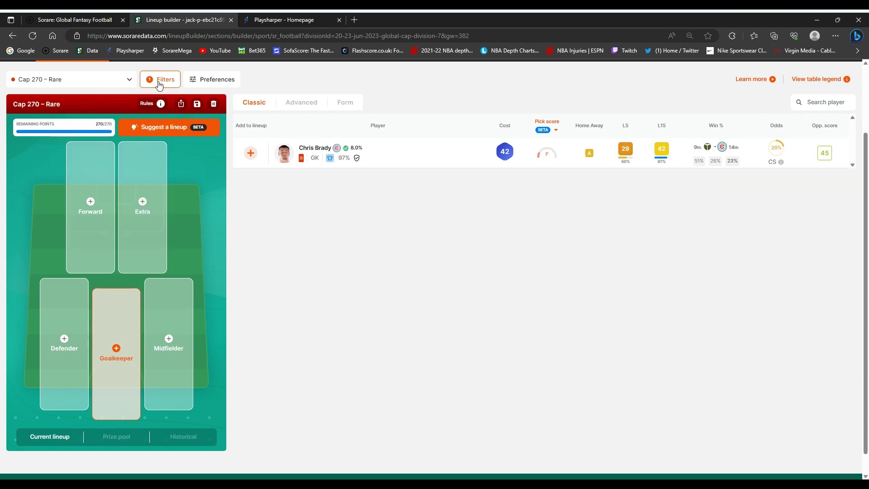
Add Ibrahim, Lindsey, Brady, Acevedo and Garayalde, then save with 56/270 points left
click(251, 154)
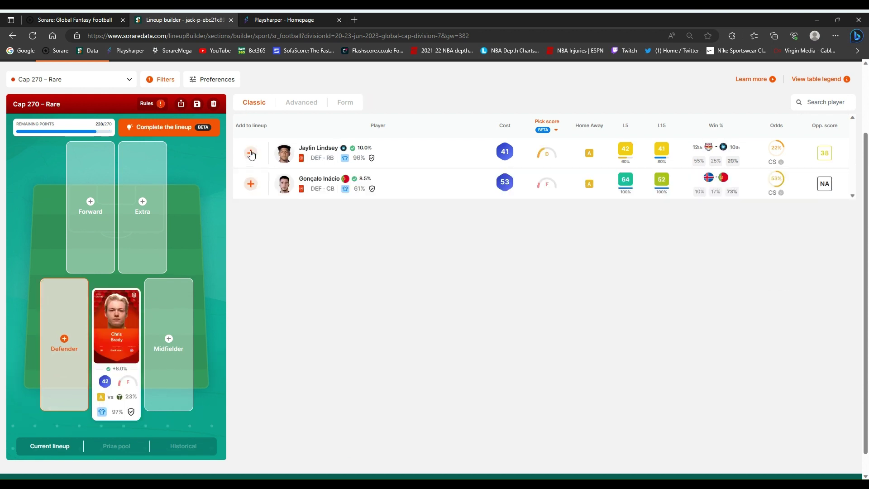
click(251, 154)
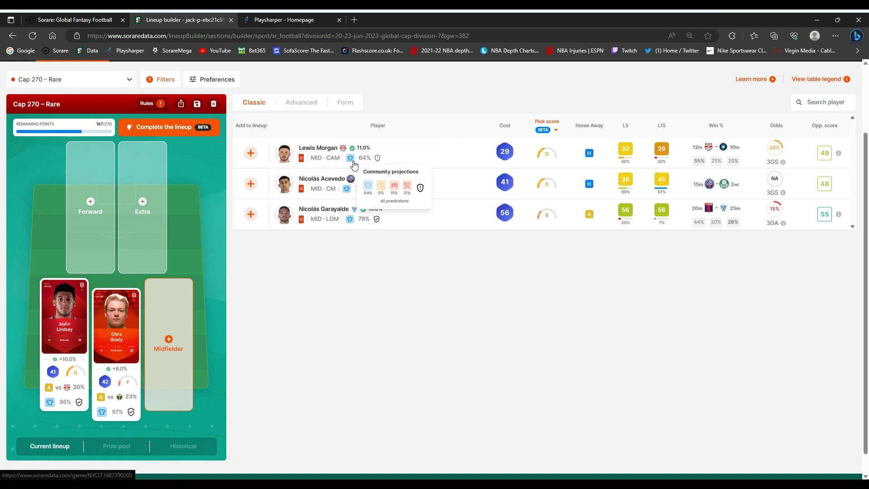
click(101, 192)
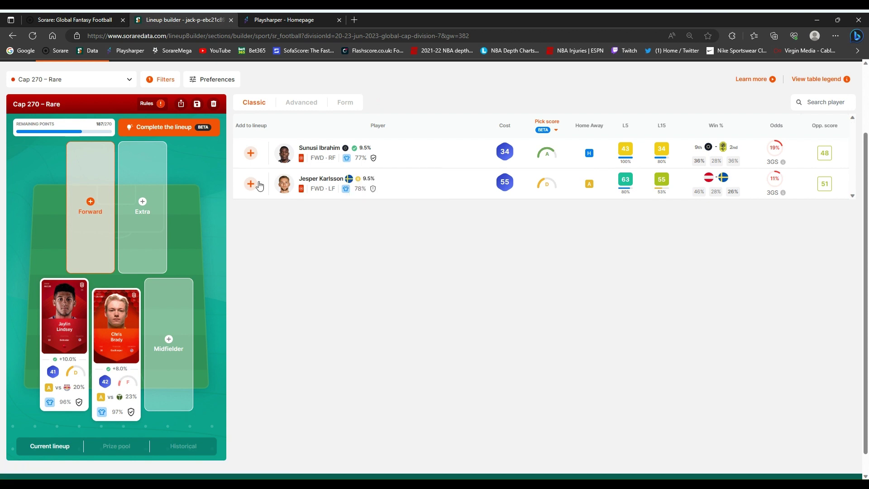
click(249, 153)
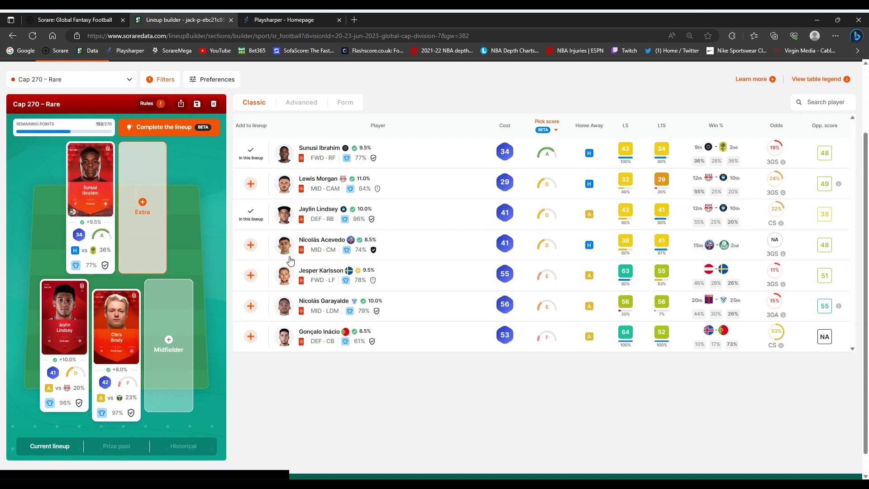
click(249, 244)
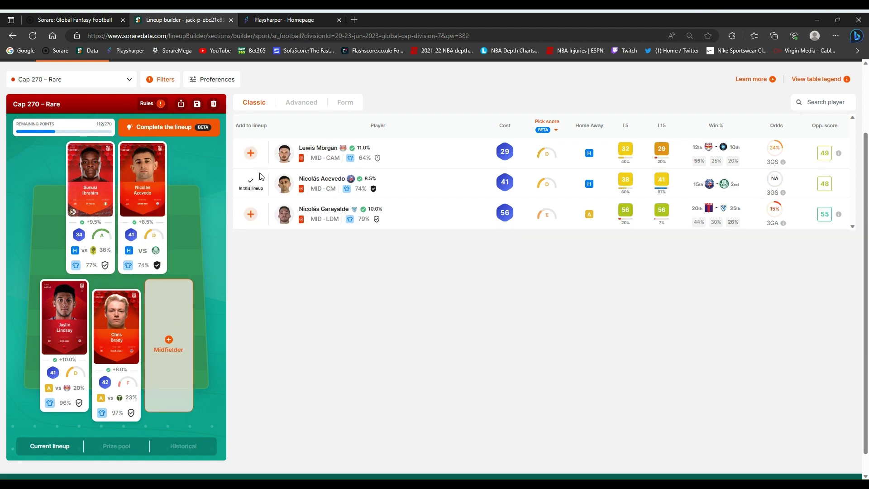
click(250, 215)
mouse_move(106, 157)
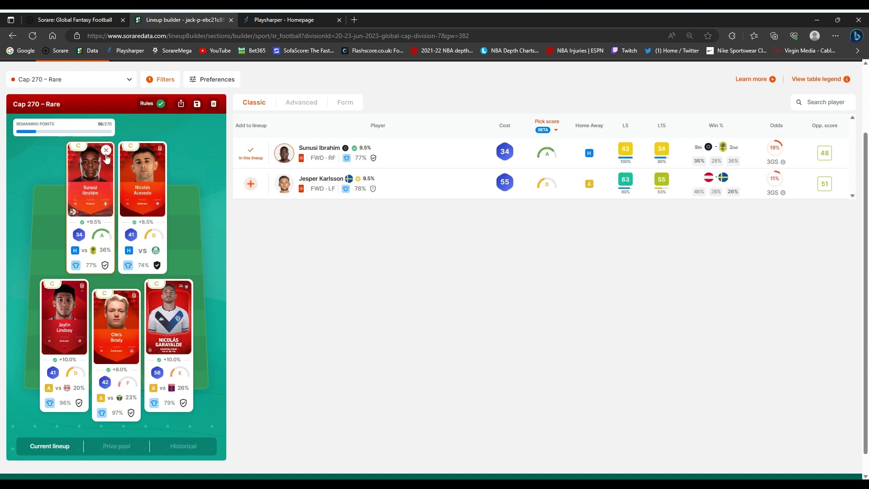
click(197, 105)
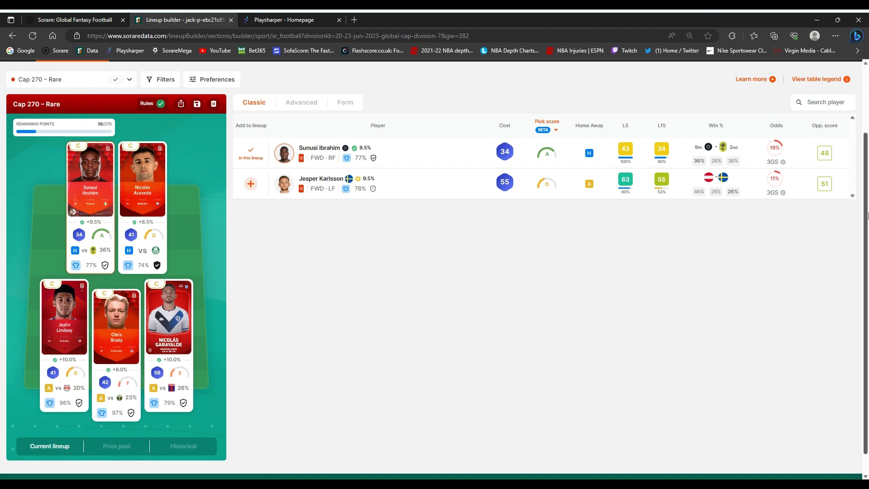
Open My saved lineups to list all five GW382 lineups, including Cap 270 – Rare
scroll(866, 179, up, 1)
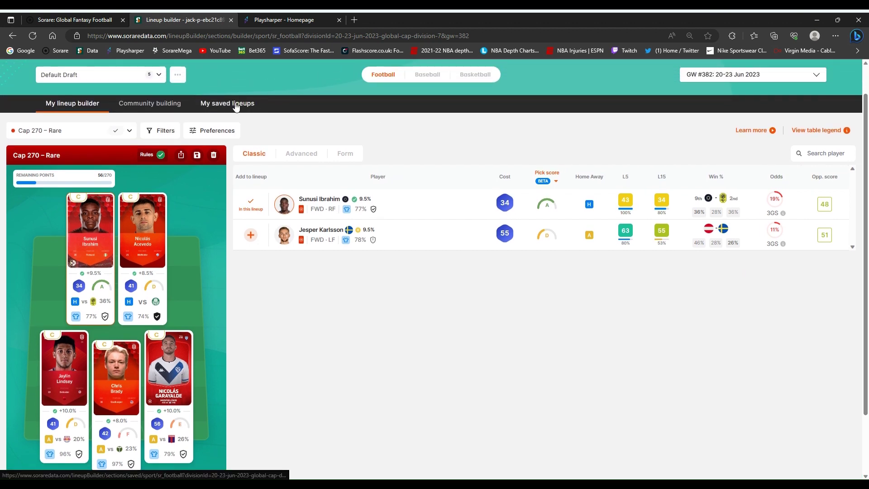
click(221, 99)
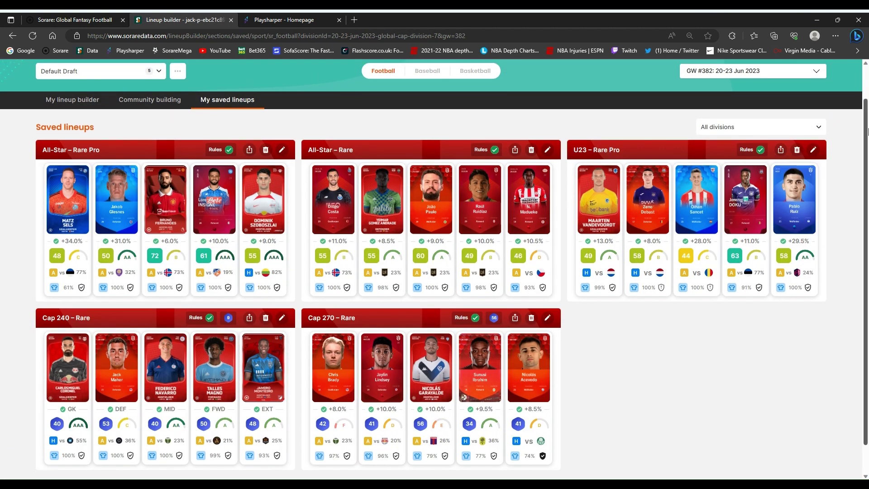
scroll(867, 138, down, 1)
drag(866, 138, 865, 144)
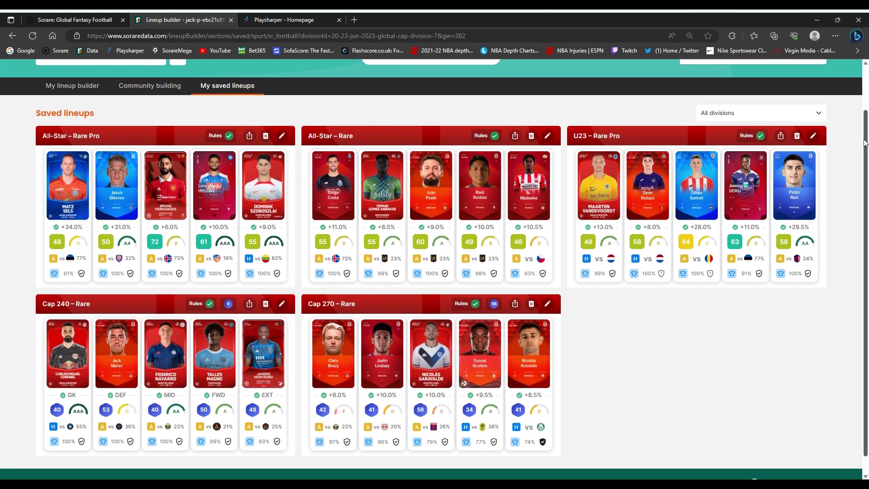